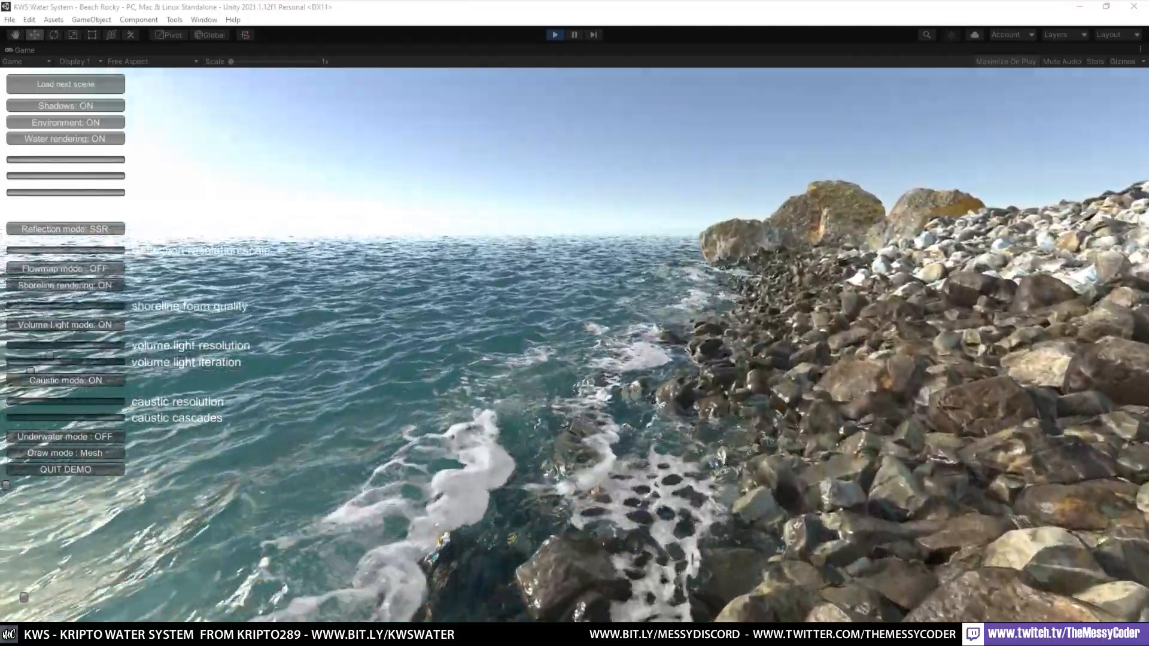
- Move through the running rocky beach demo to view the waves and foam along the shoreline
key(w)
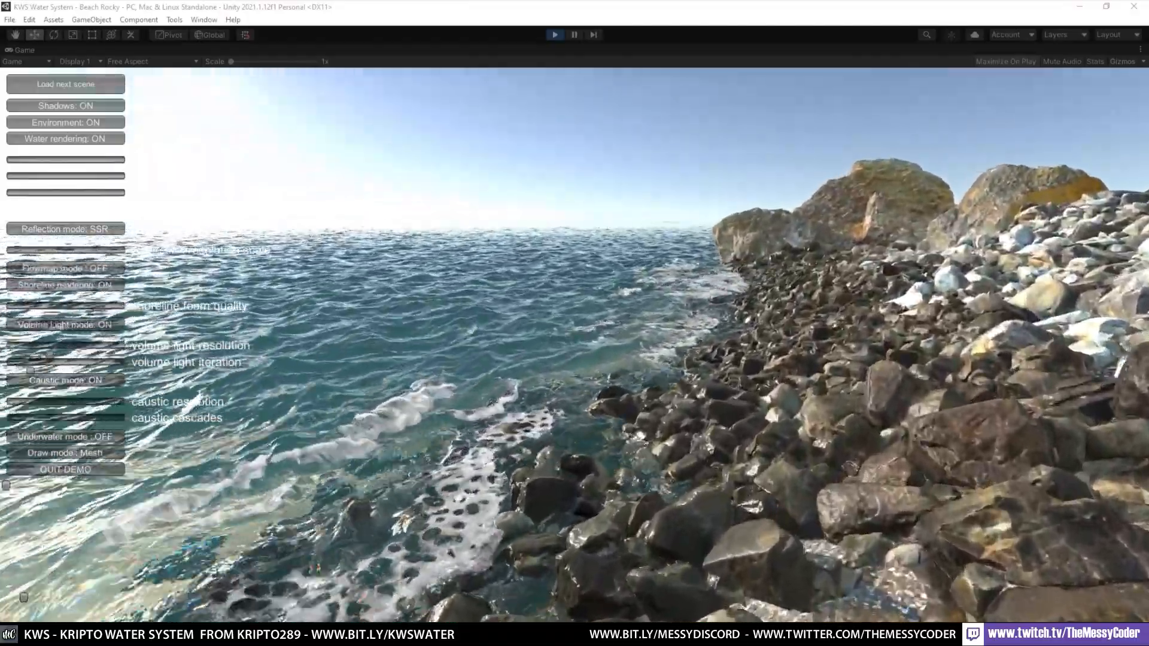
key(w)
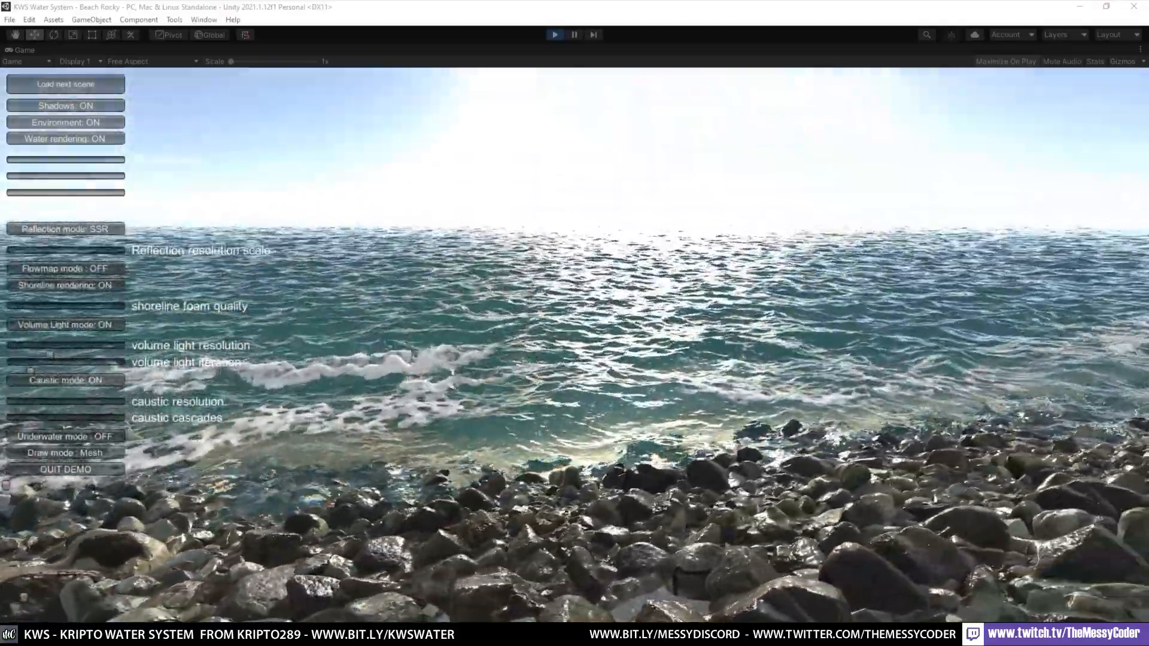
key(w)
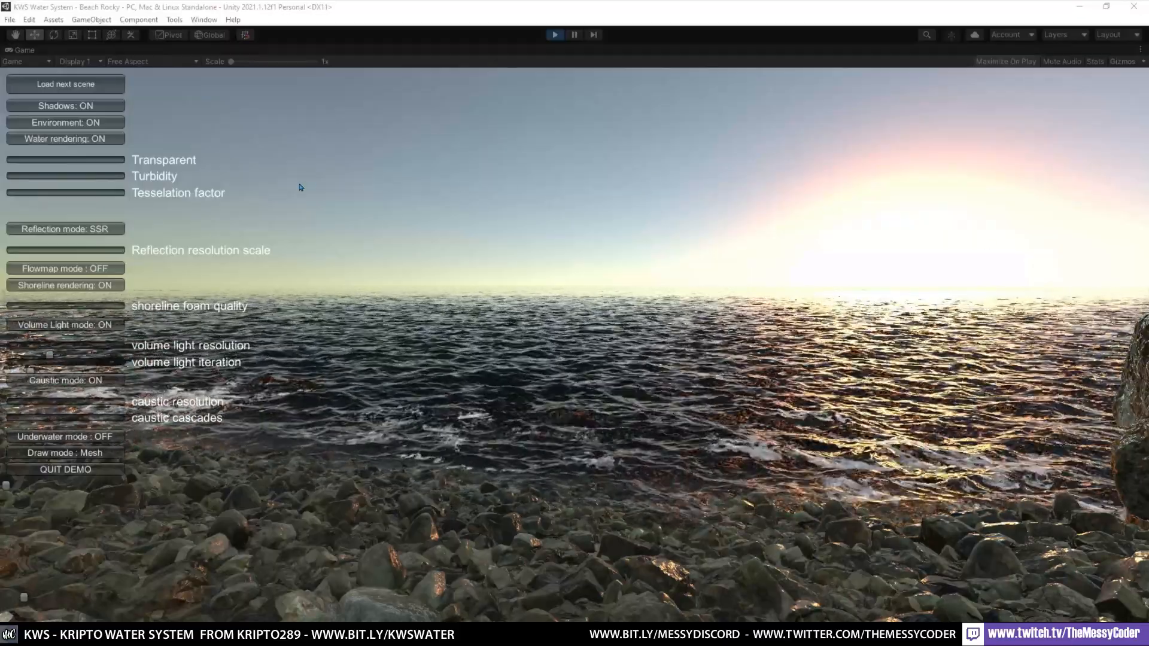
- Exit play mode and select the Water object in the Beach Rocky scene
key(ctrl+p)
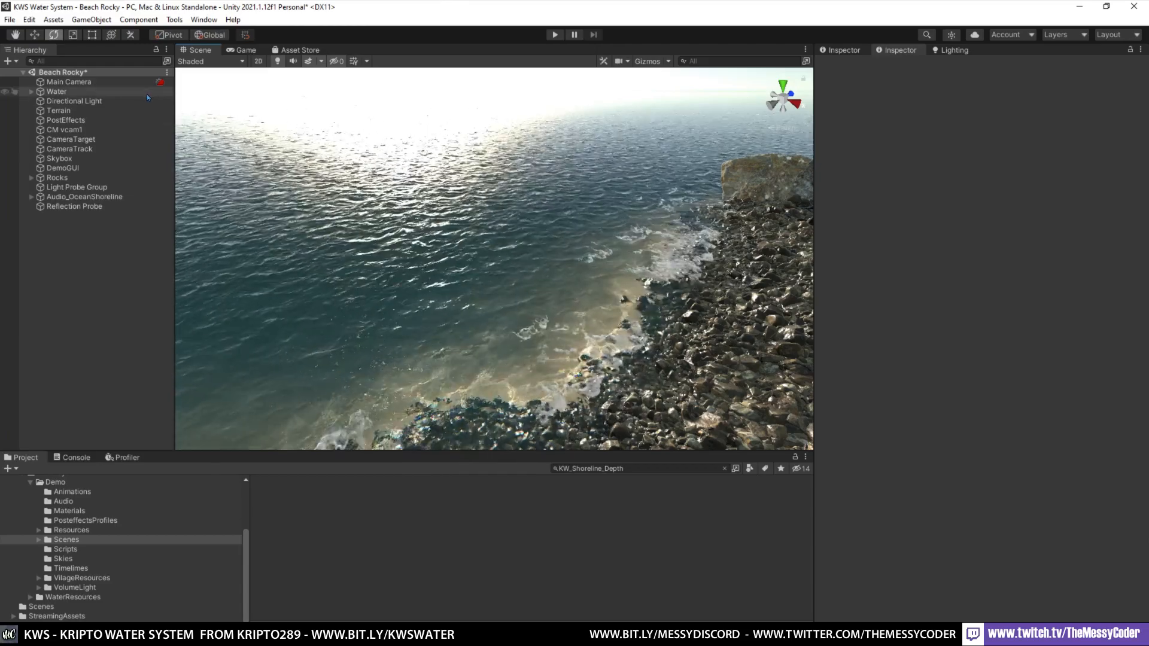
click(122, 82)
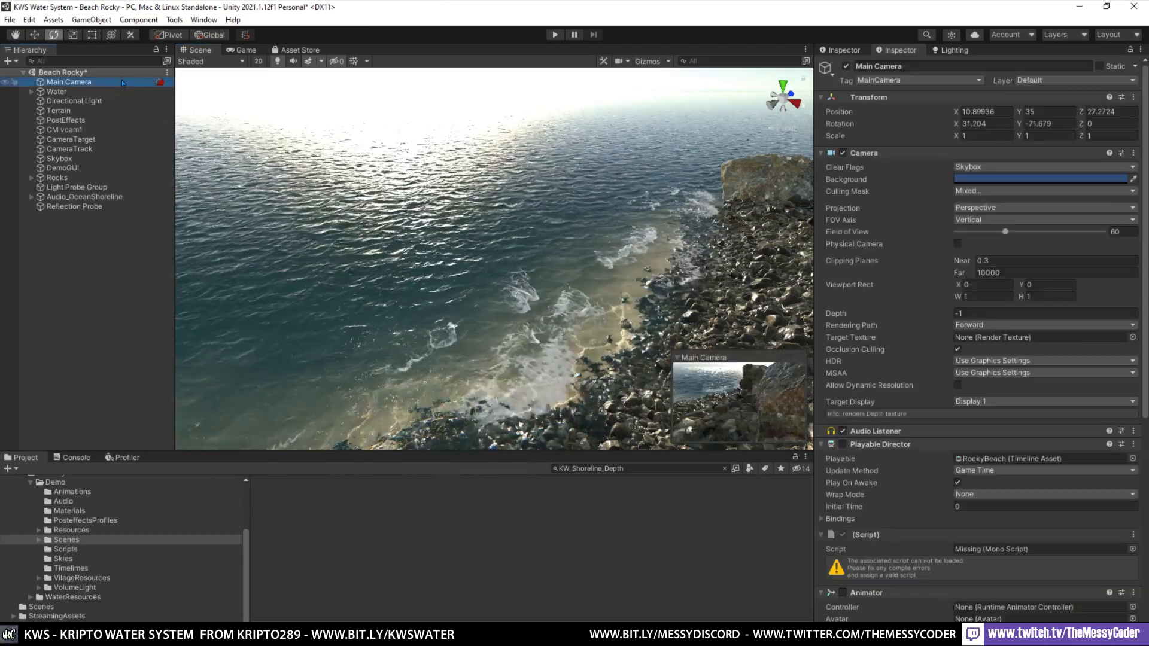
click(123, 92)
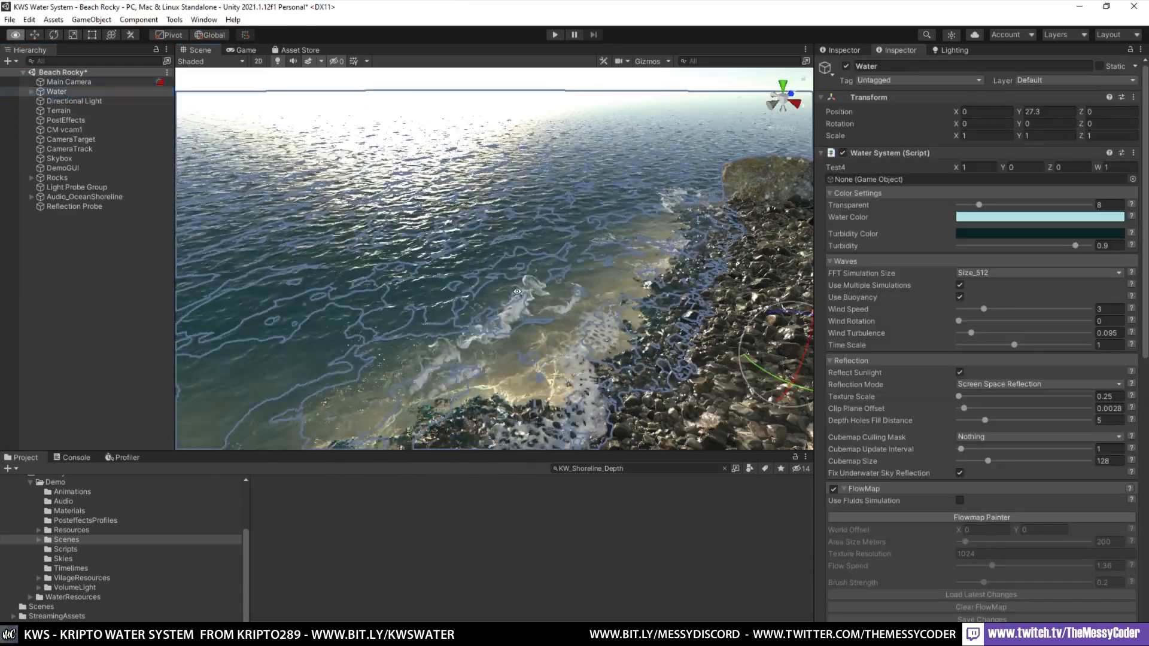
- Activate the Flowmap Painter on the water and paint a flow stroke across the surface near the shore
right_drag(455, 251, 459, 320)
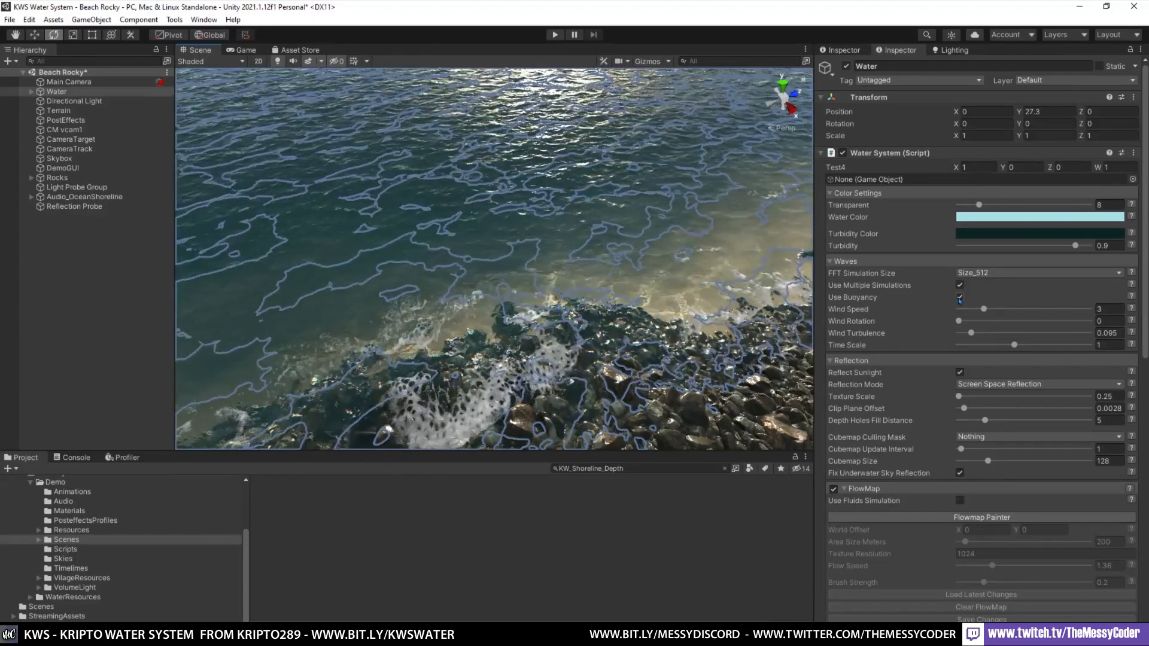
scroll(963, 299, down, 3)
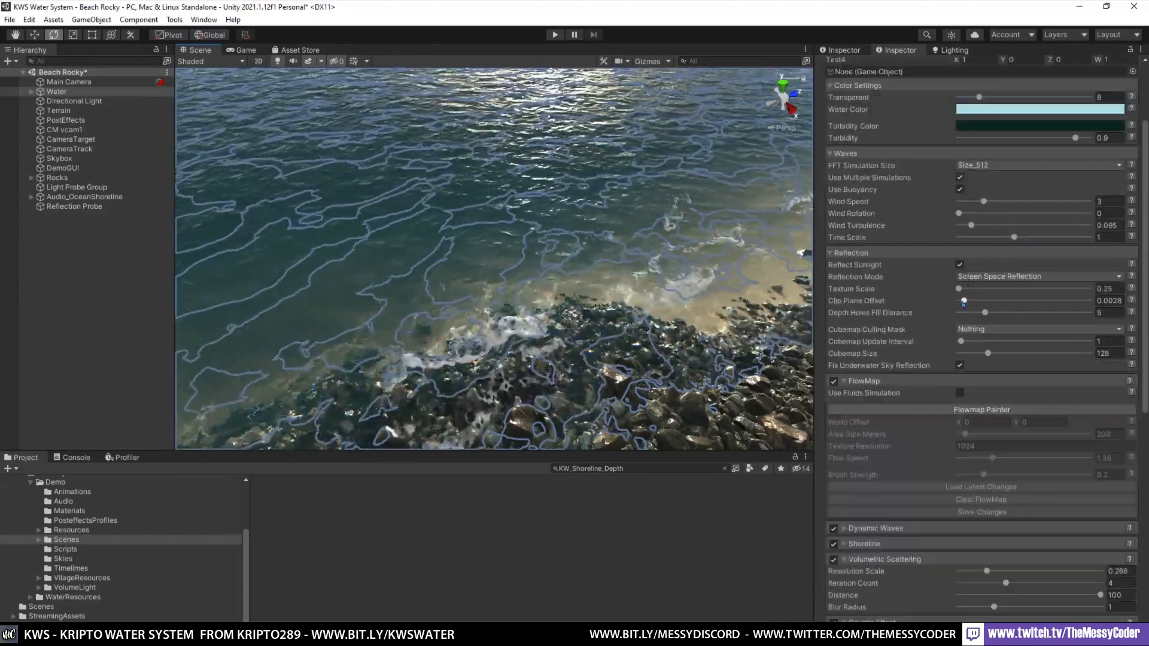
scroll(960, 310, down, 3)
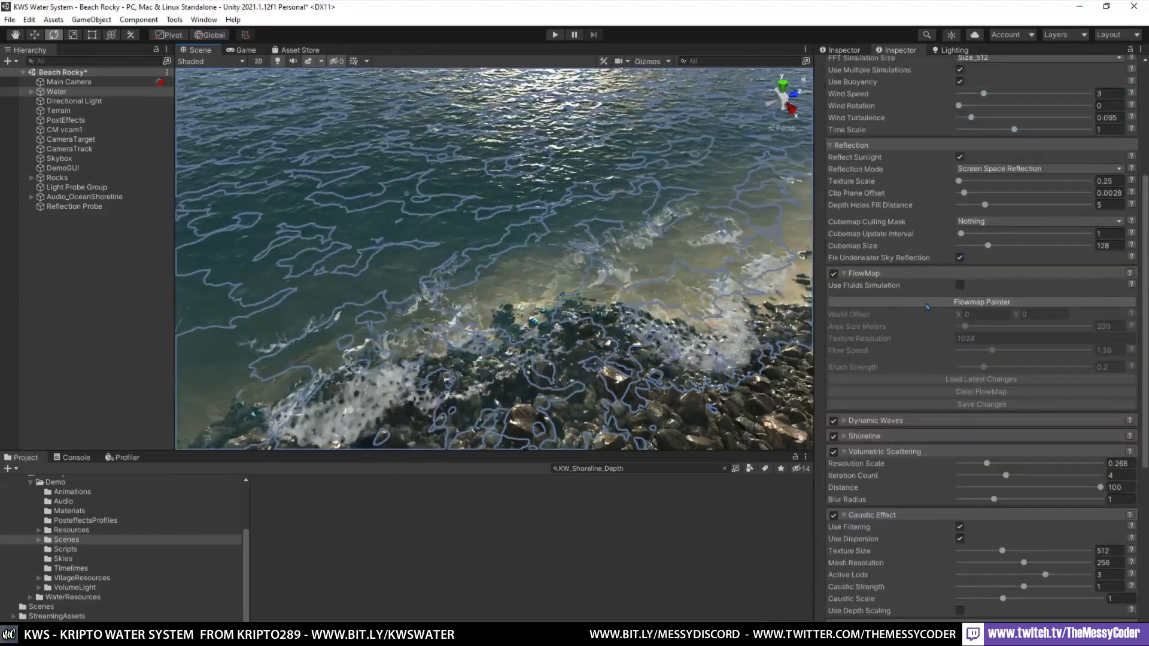
click(938, 302)
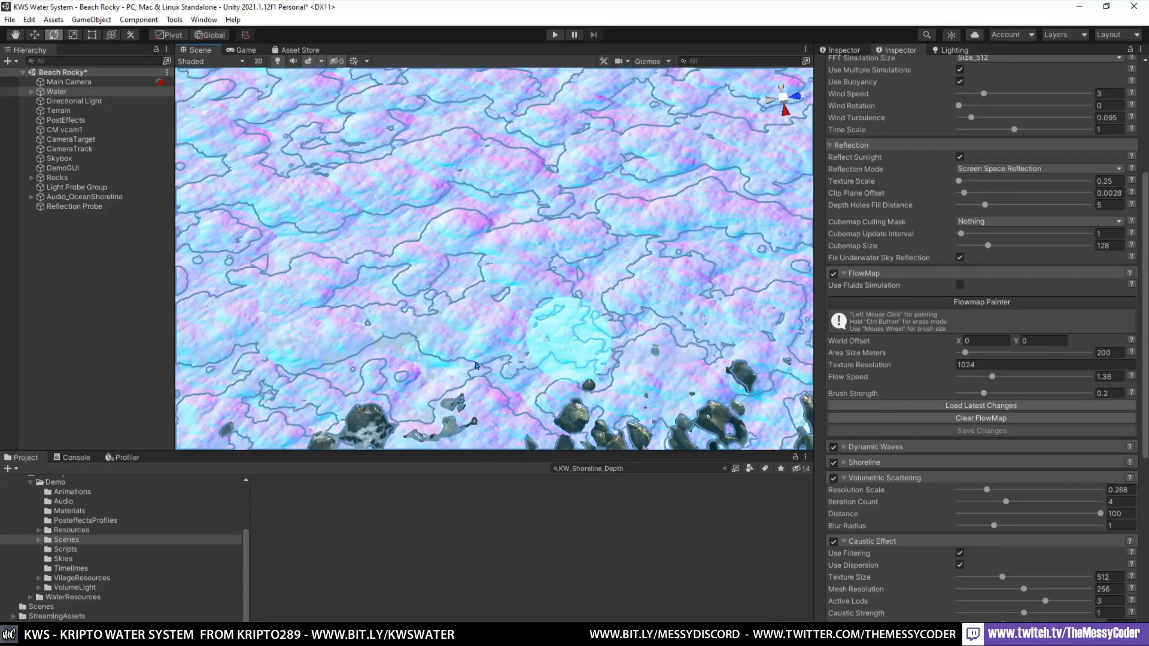
drag(392, 350, 358, 316)
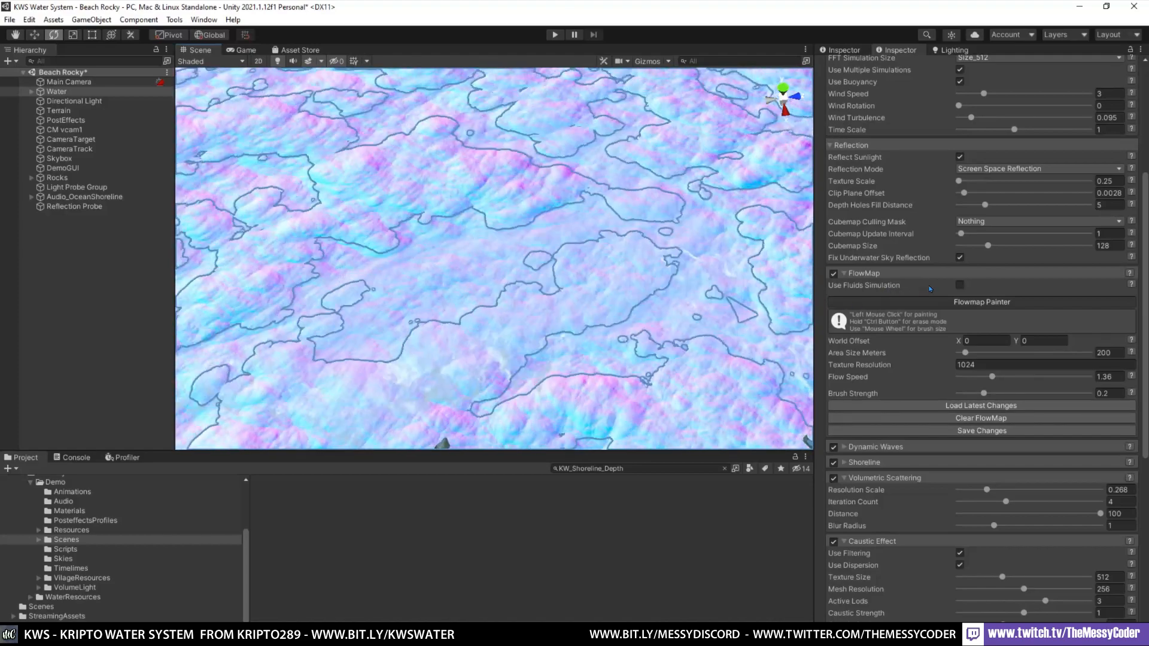
middle_drag(730, 320, 307, 339)
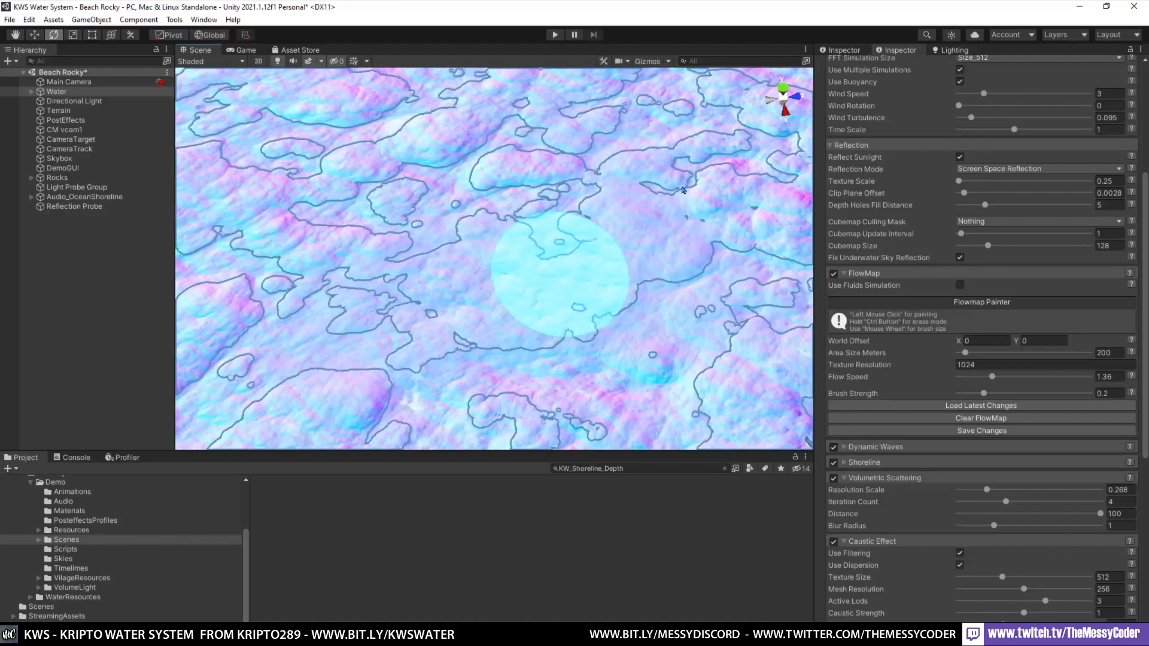
- Set the flowmap's Flow Speed to 2.1, save the flowmap changes and close the Flowmap Painter
click(1044, 377)
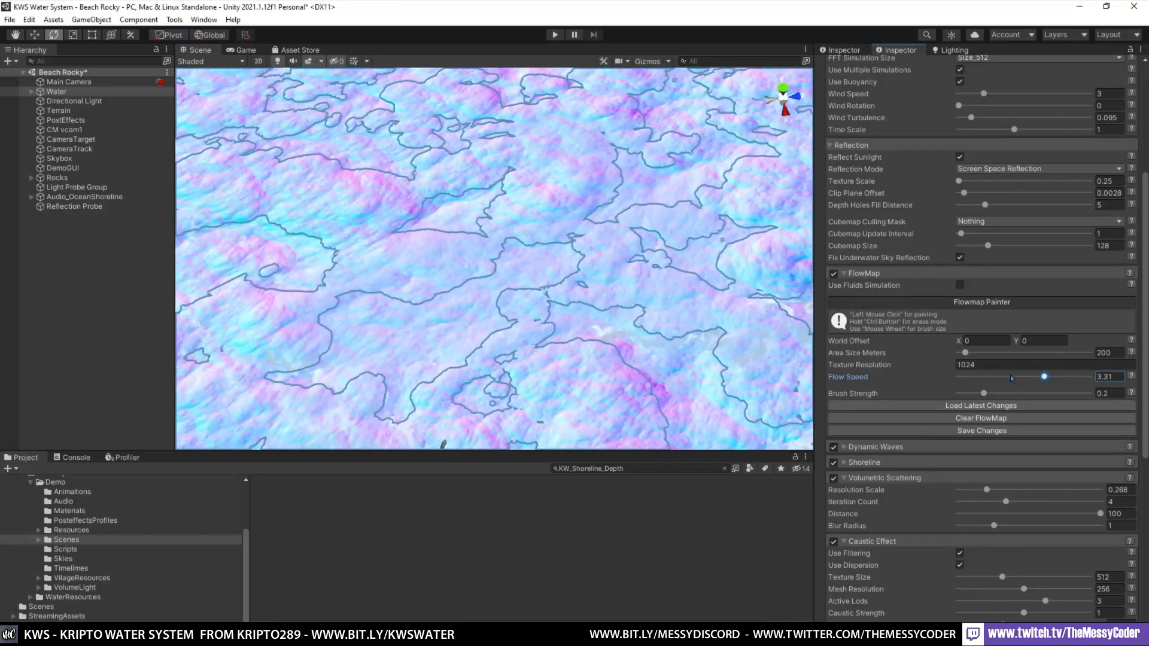
click(1010, 376)
click(991, 431)
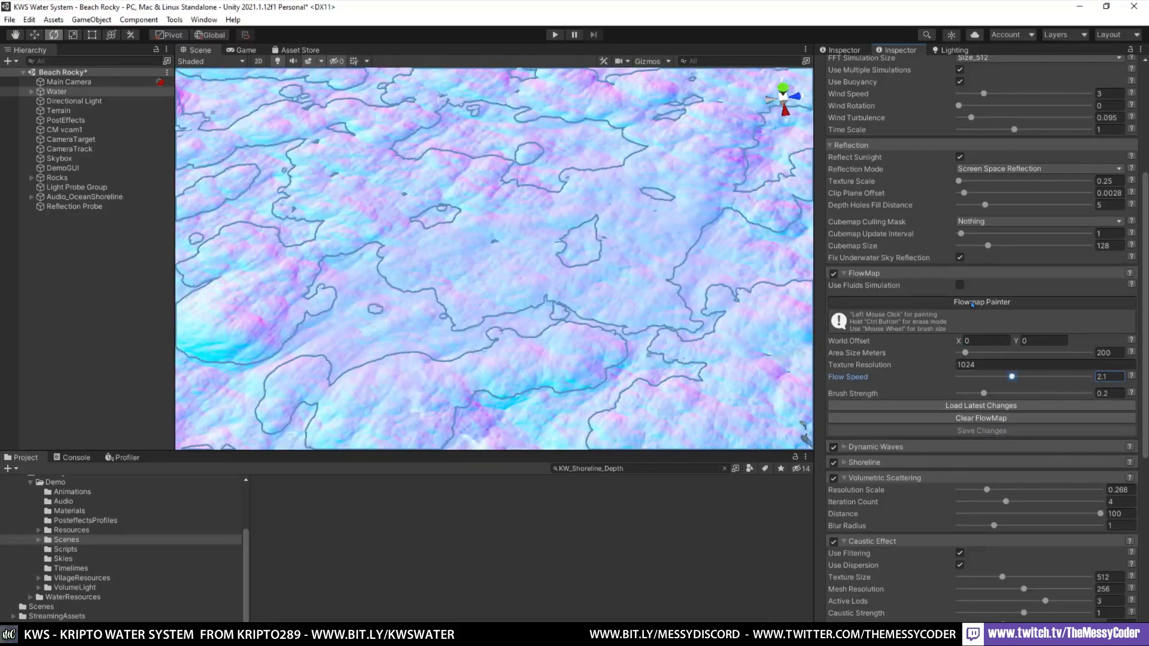
click(972, 302)
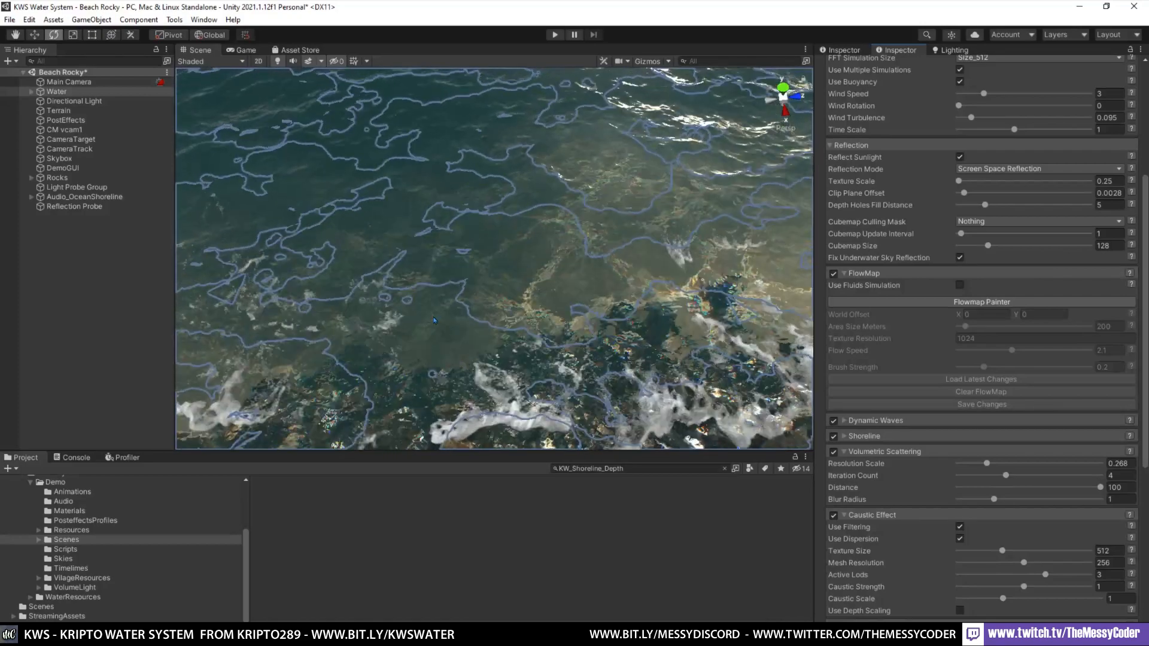
- Turn off Selection Outline in the Scene view's gizmo settings and clear the object selection
click(668, 61)
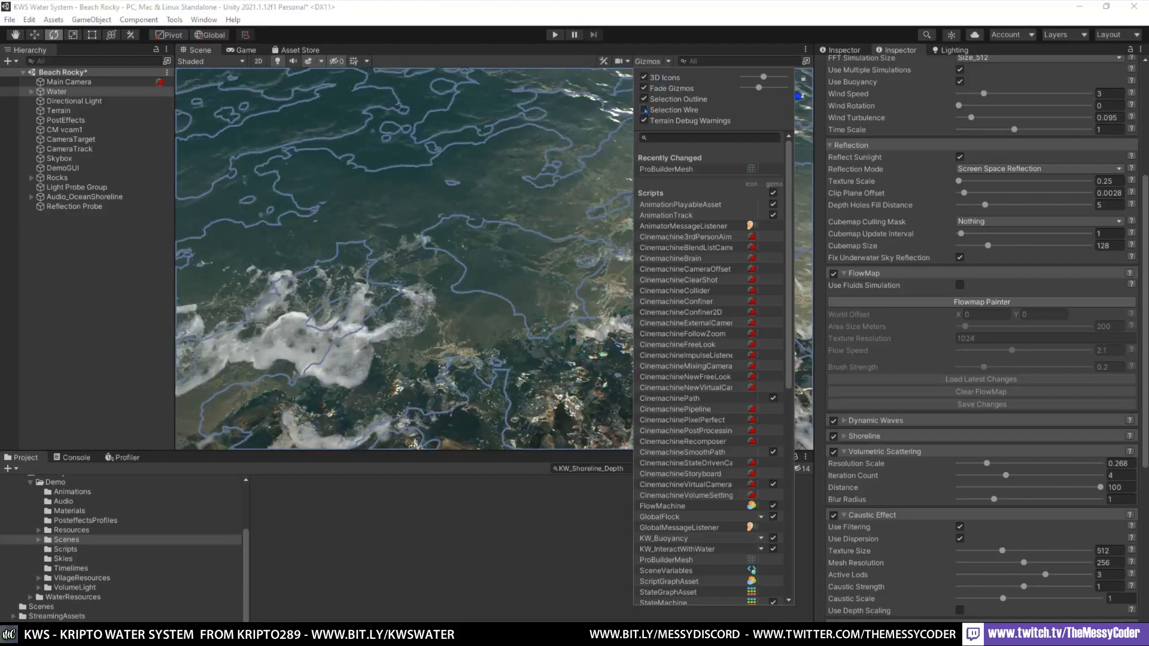
click(643, 99)
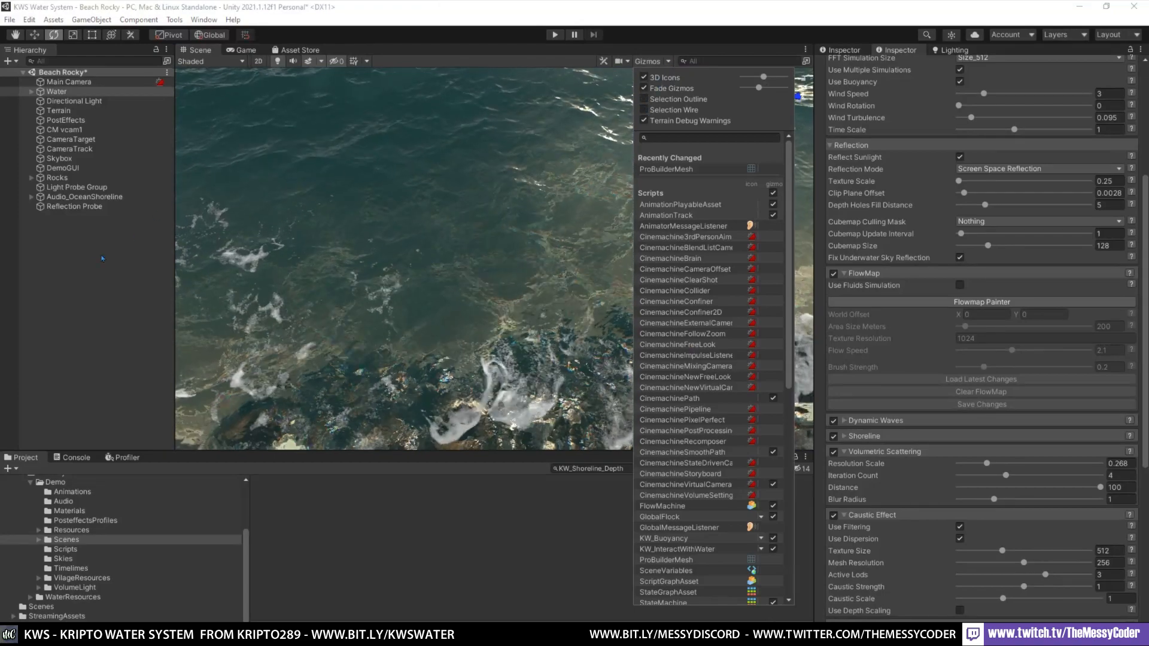
click(86, 270)
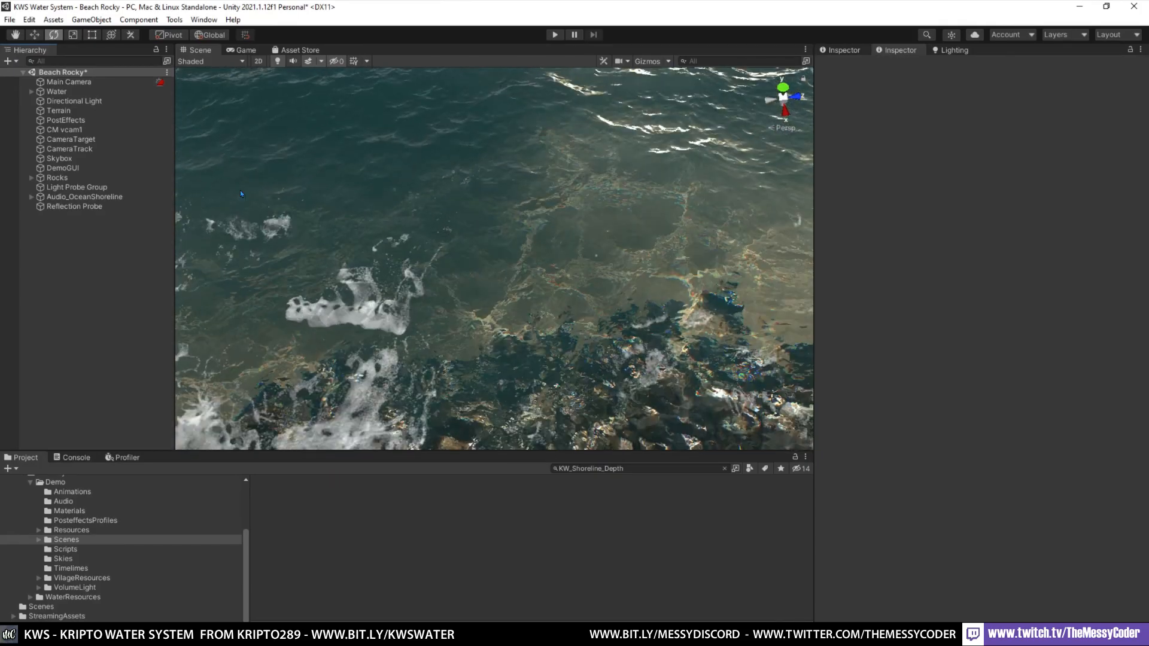
- Select the Water object, expand its Shoreline settings and turn on shoreline Edit Mode
click(55, 91)
middle_drag(408, 328, 479, 308)
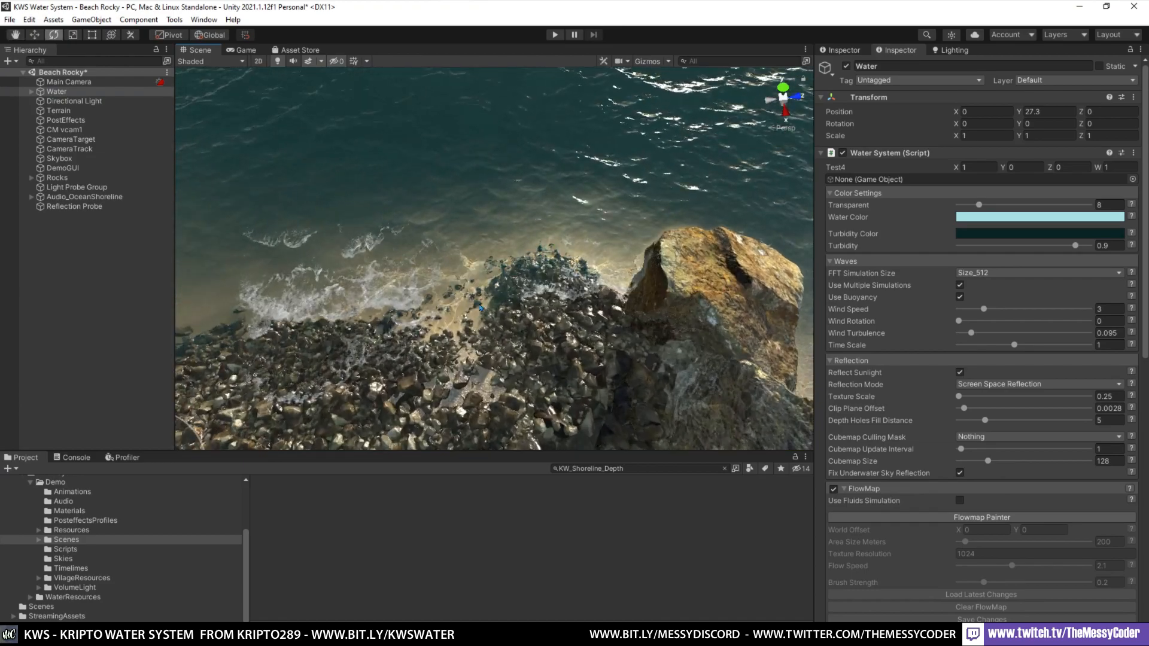
alt+drag(479, 307, 563, 313)
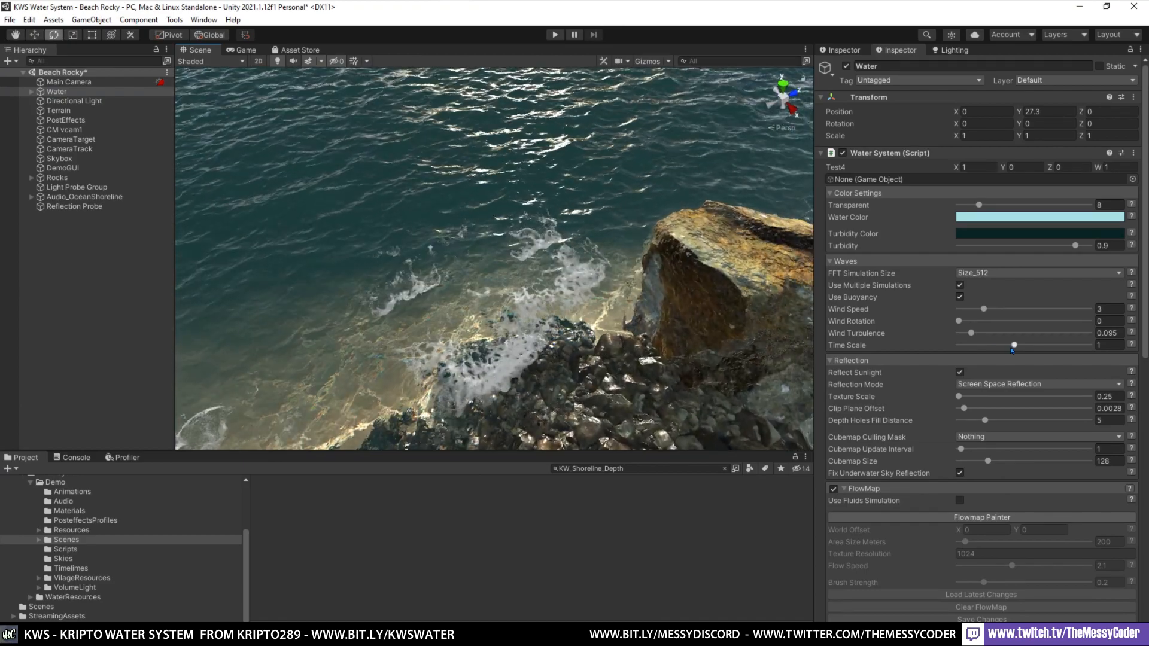
scroll(982, 428, down, 5)
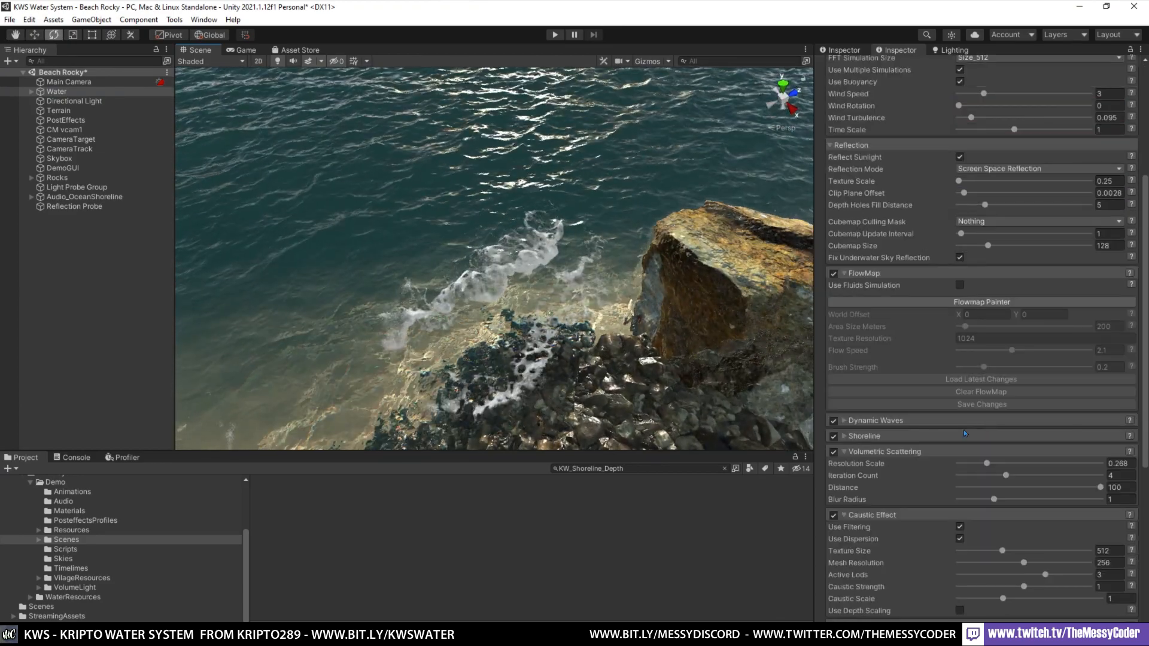
click(959, 432)
click(974, 494)
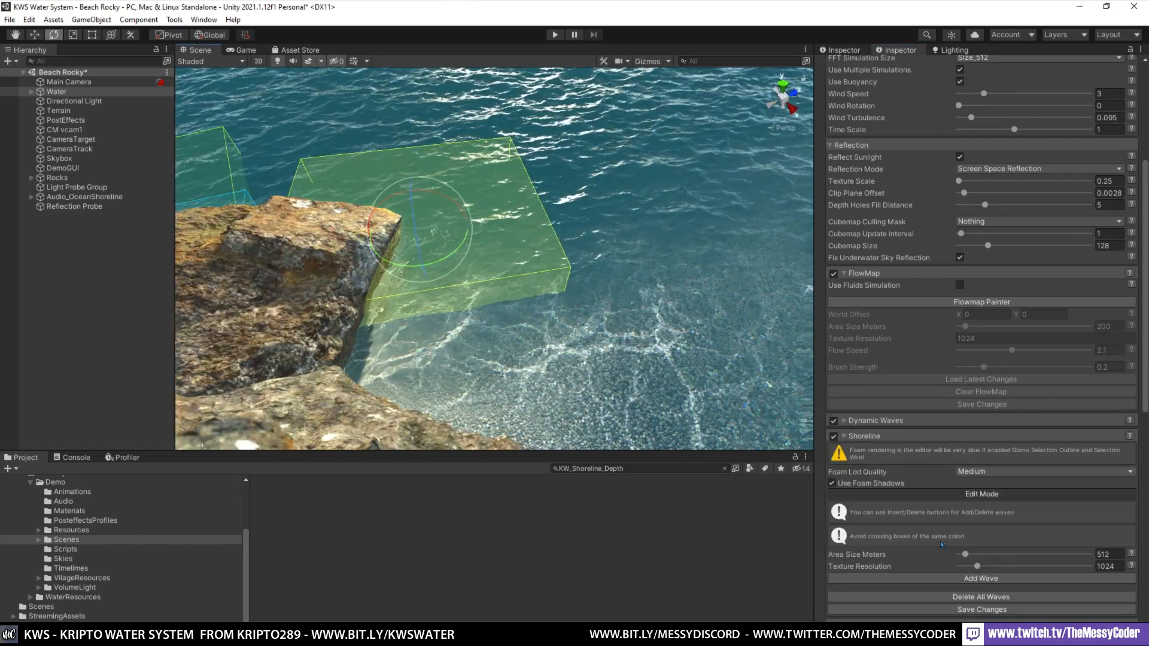
- Add a shoreline wave in the water beside the large rock and rotate its box toward the shore
click(935, 579)
right_drag(558, 252, 521, 281)
scroll(480, 291, up, 3)
drag(479, 276, 501, 271)
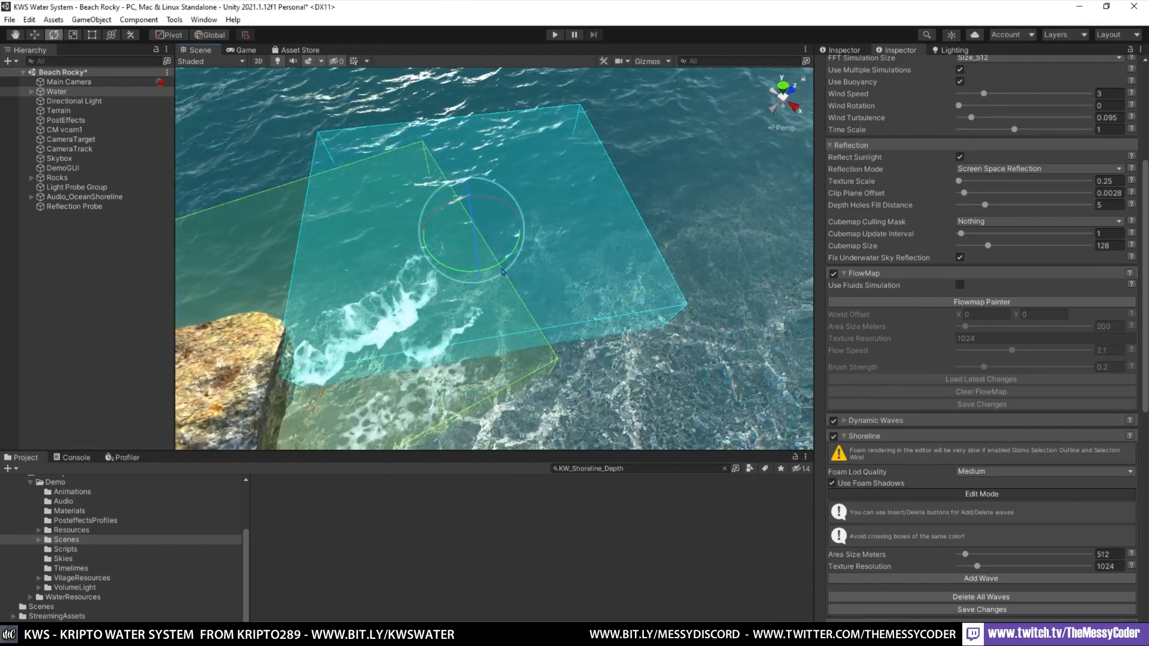
- Switch the transform handle to local orientation and move the new wave box away from the rock, closer to shore
key(w)
click(310, 175)
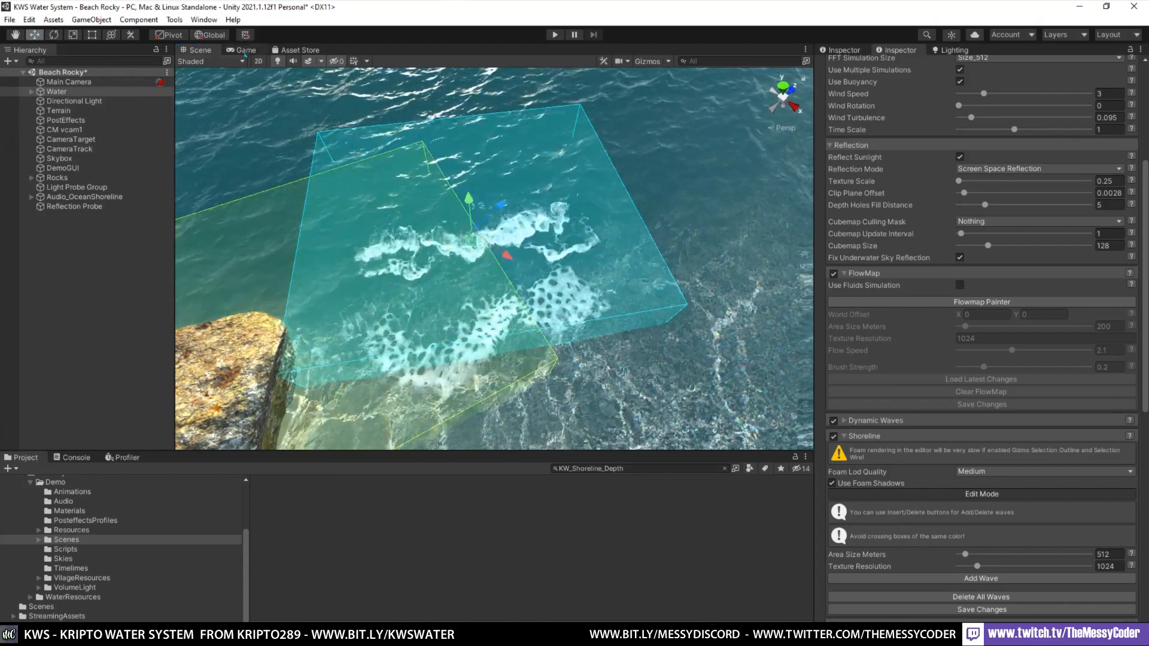
key(x)
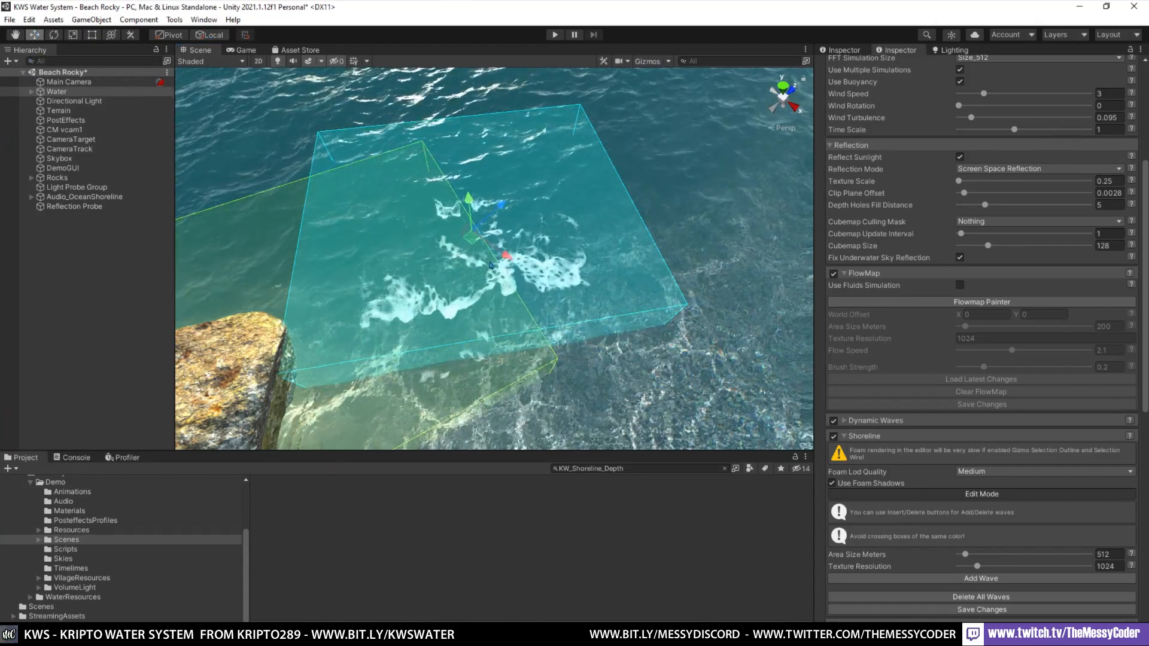
drag(506, 256, 551, 246)
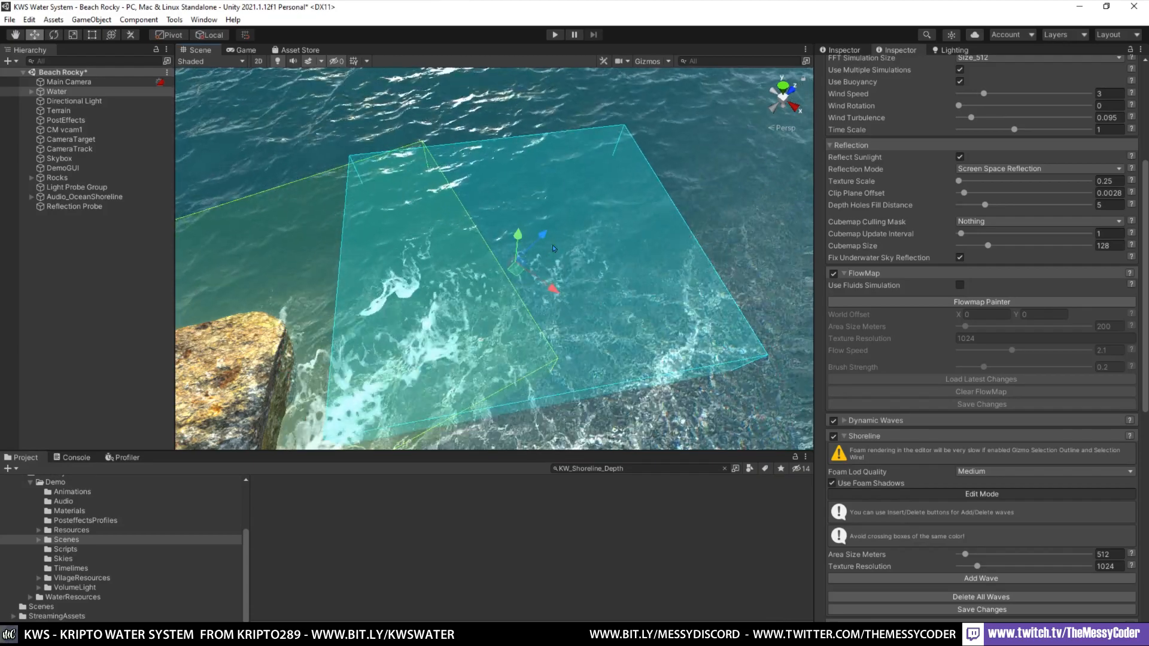
- Deselect the Water object to view the foam without wave boxes, and return to its Shoreline settings
click(93, 239)
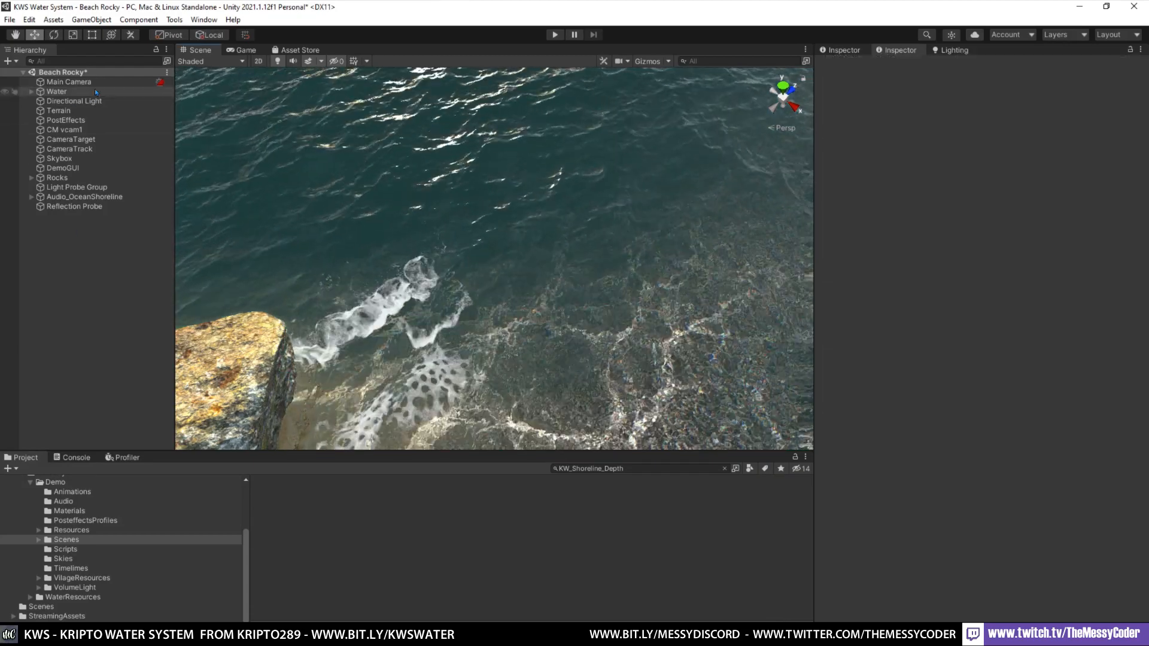
click(95, 90)
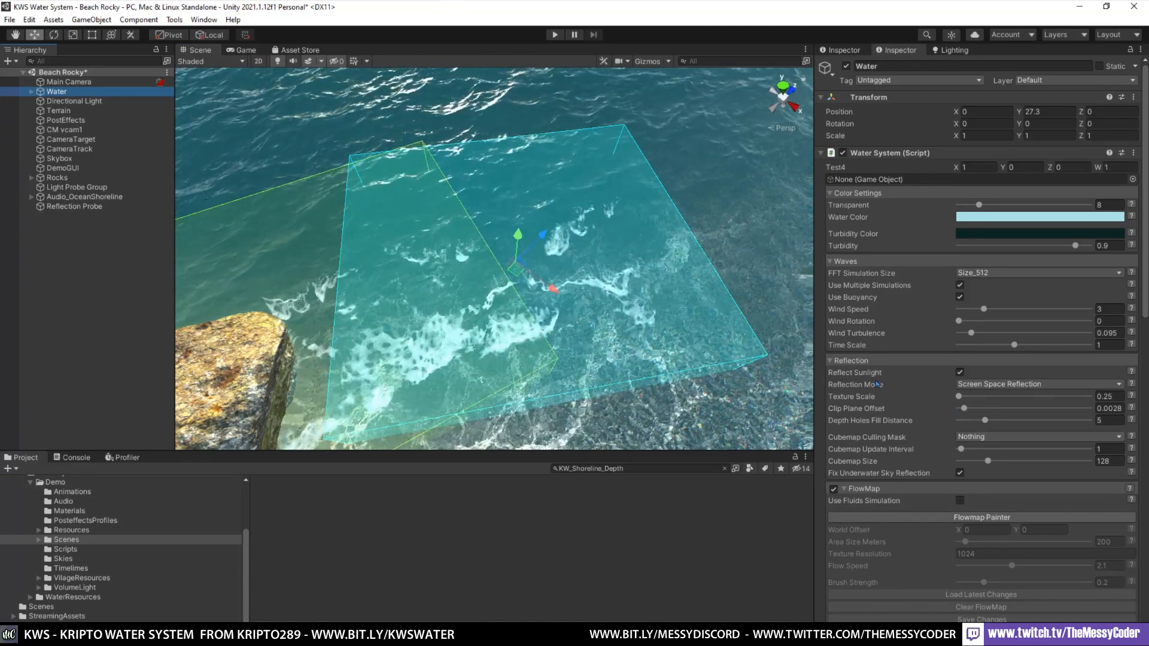
scroll(924, 440, down, 10)
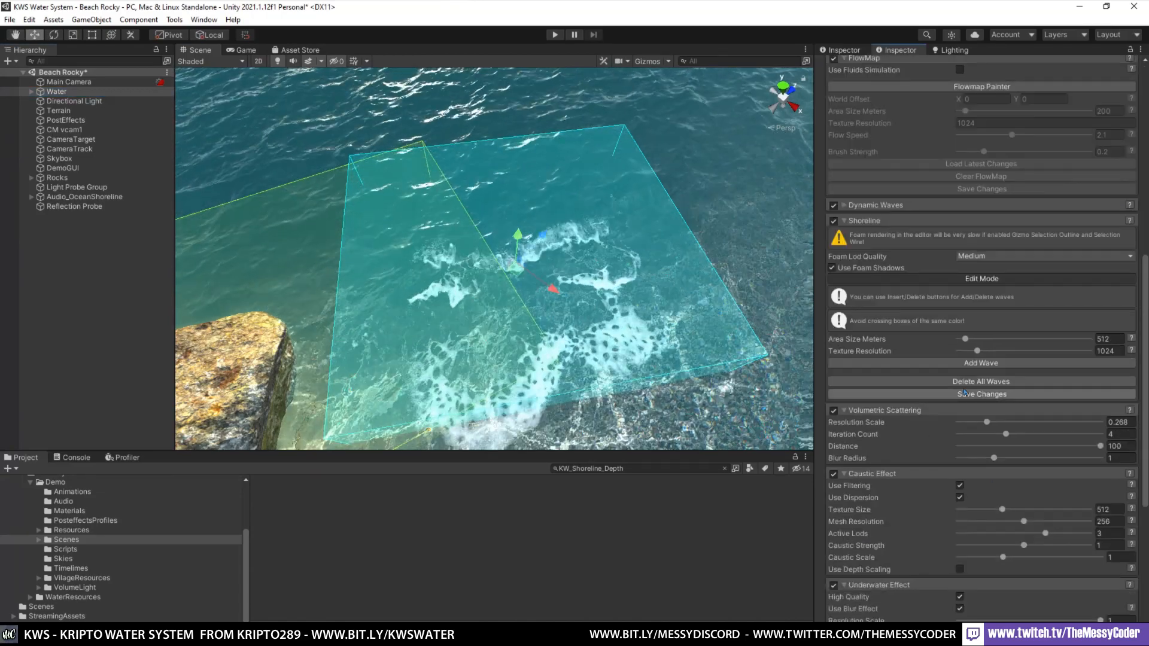
- Add another shoreline wave partly overlapping the previous box, and reposition and rotate it to follow the shore
click(971, 363)
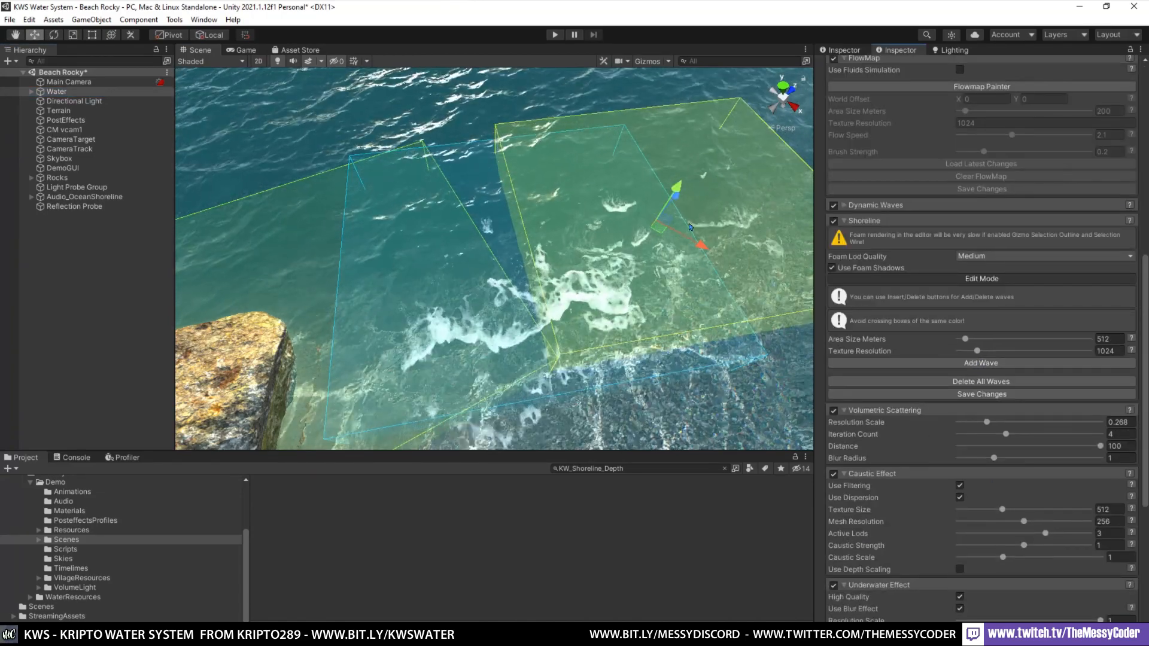
drag(734, 277, 755, 288)
right_drag(497, 245, 553, 244)
key(e)
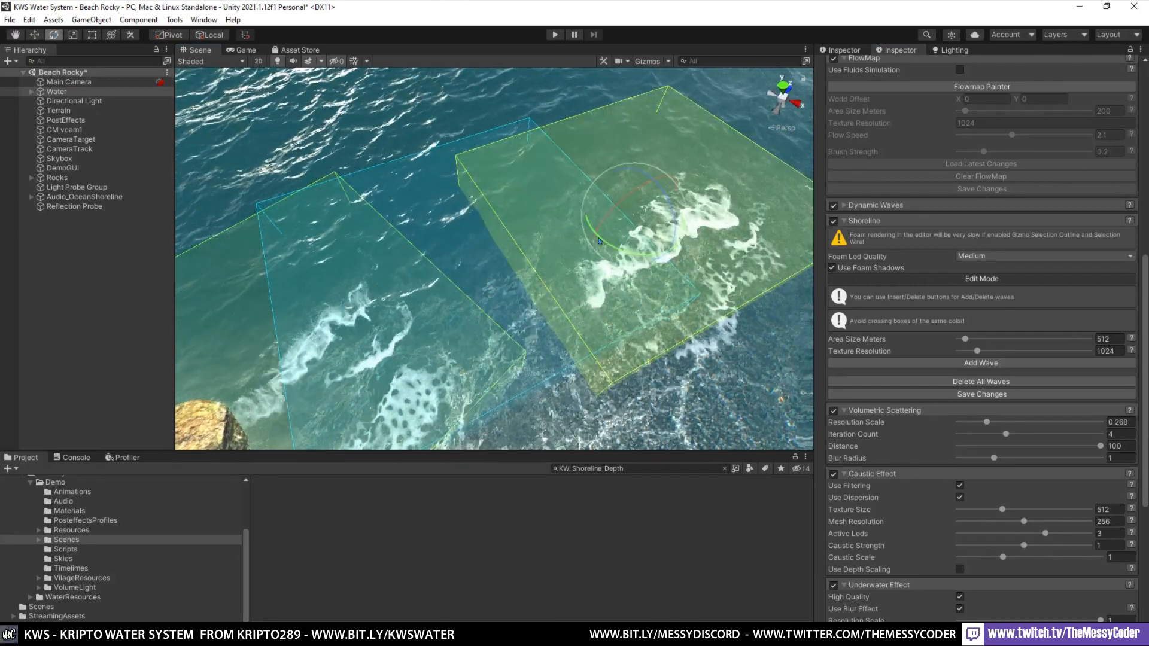
drag(622, 252, 636, 221)
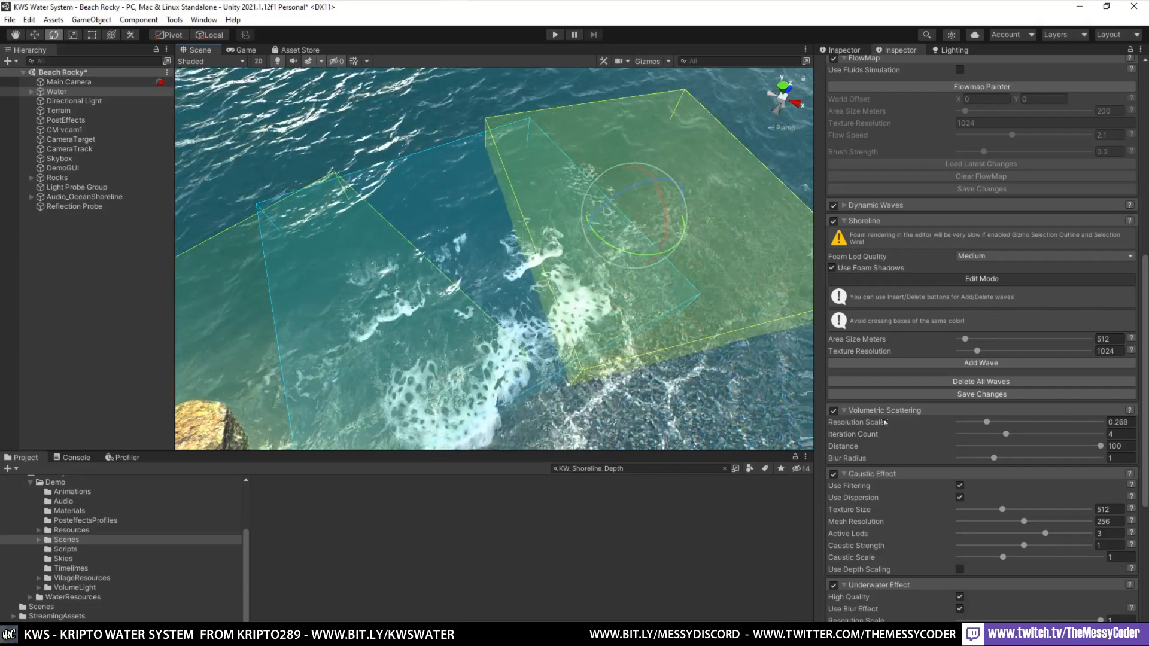
- Add two more shoreline waves further along the coast, overlapping the existing boxes, and save the shoreline changes
click(943, 361)
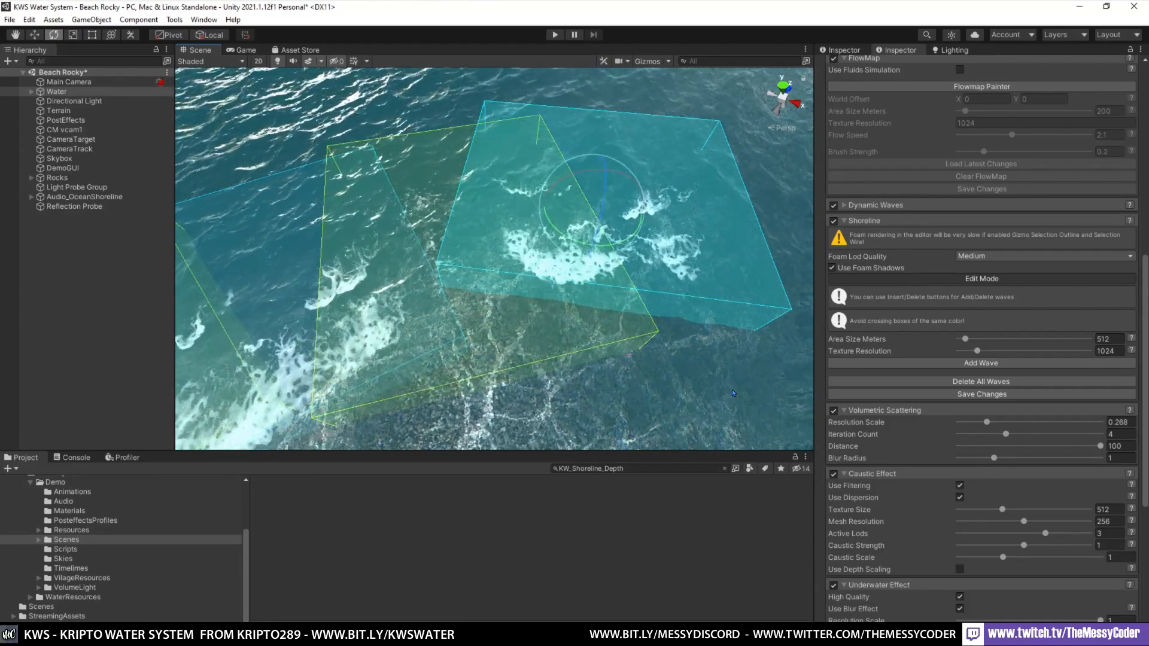
click(958, 363)
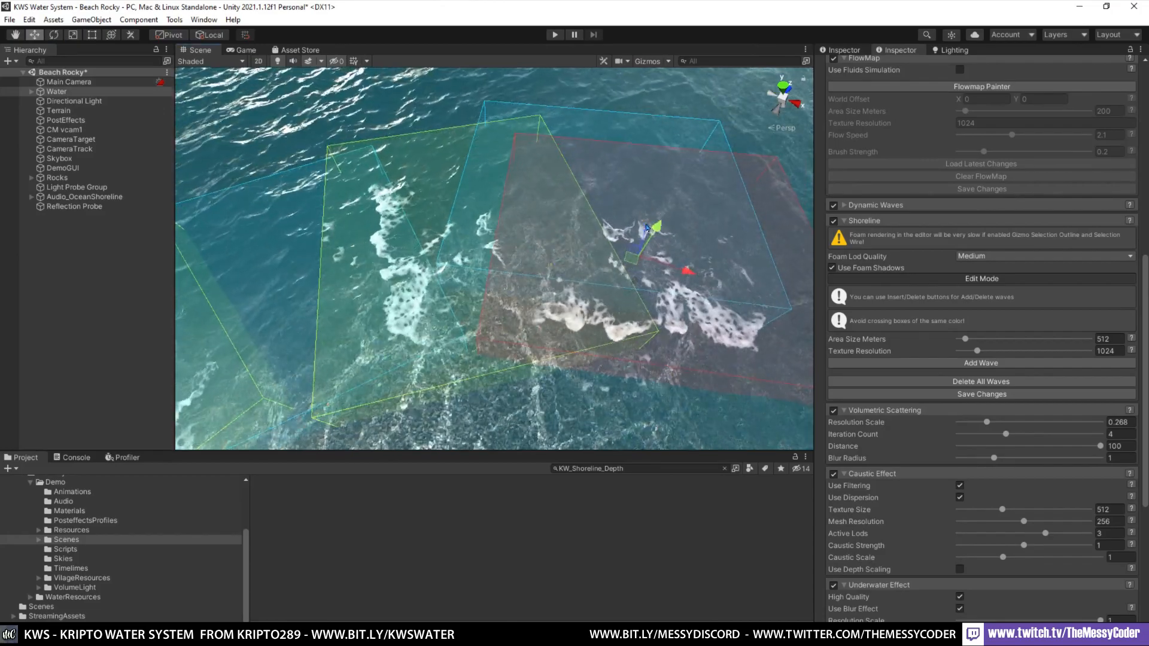
click(932, 394)
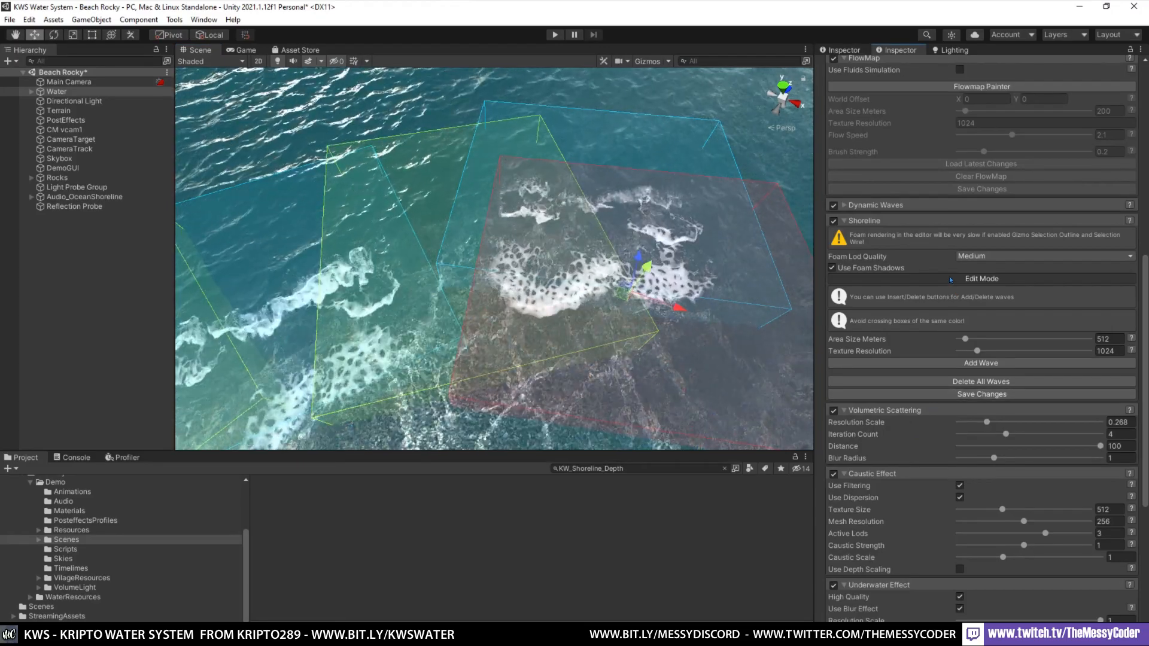
- Leave shoreline edit mode, then view the waves along the rocky beach and look over the remaining water settings
click(948, 278)
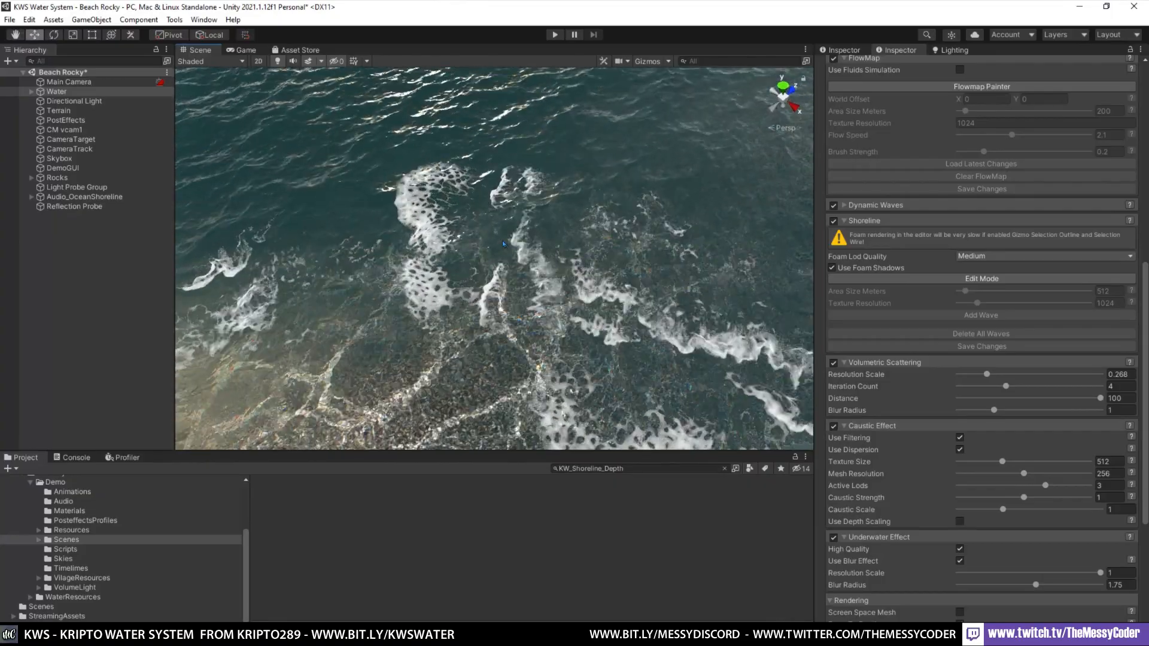
right_drag(430, 226, 394, 161)
middle_drag(394, 161, 504, 271)
scroll(504, 271, down, 5)
right_drag(504, 271, 688, 338)
scroll(563, 327, down, 6)
key(d)
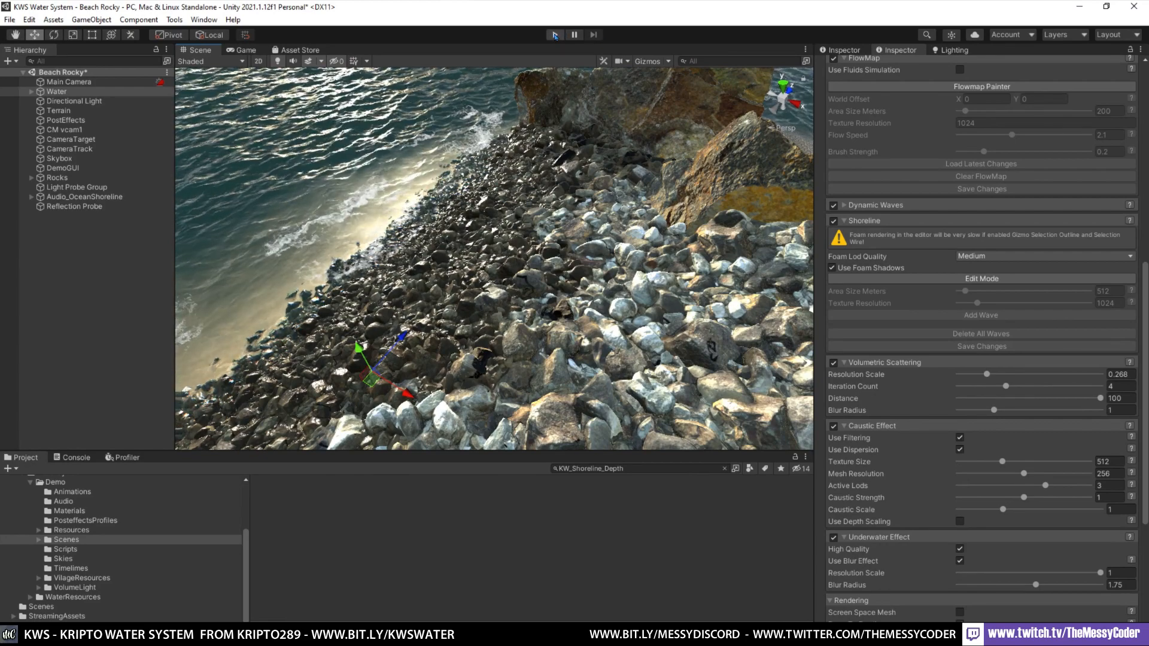
scroll(935, 411, down, 5)
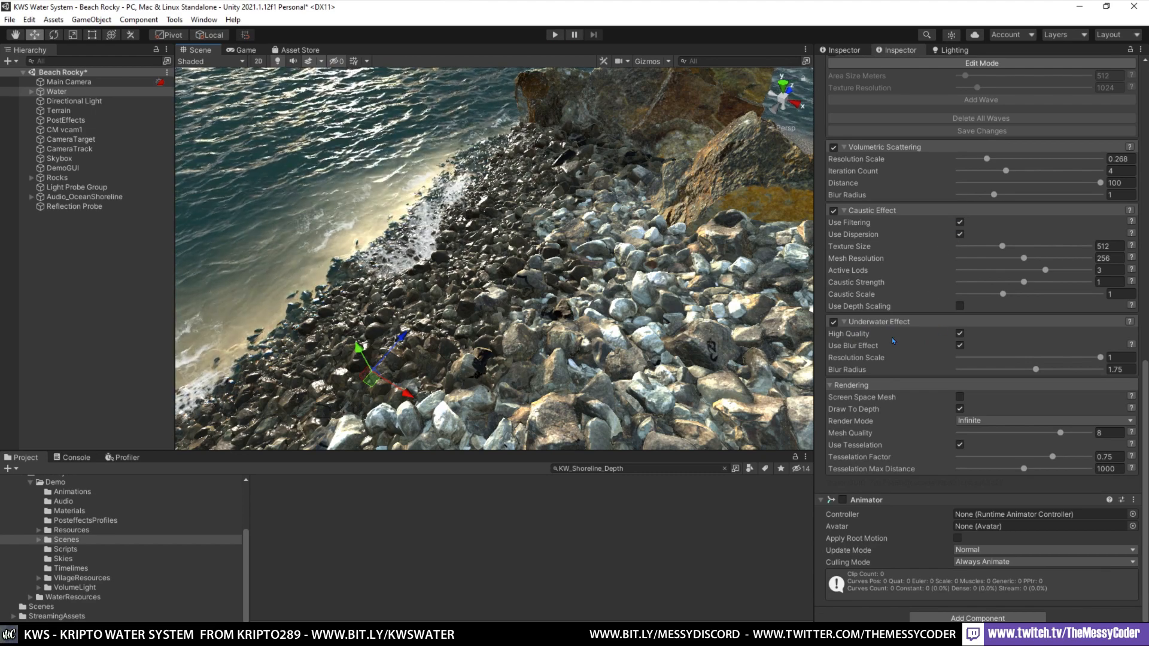
- Run the Beach Sand demo, pause it, and frame the Main Camera in the Scene view near the breaking waves
click(554, 36)
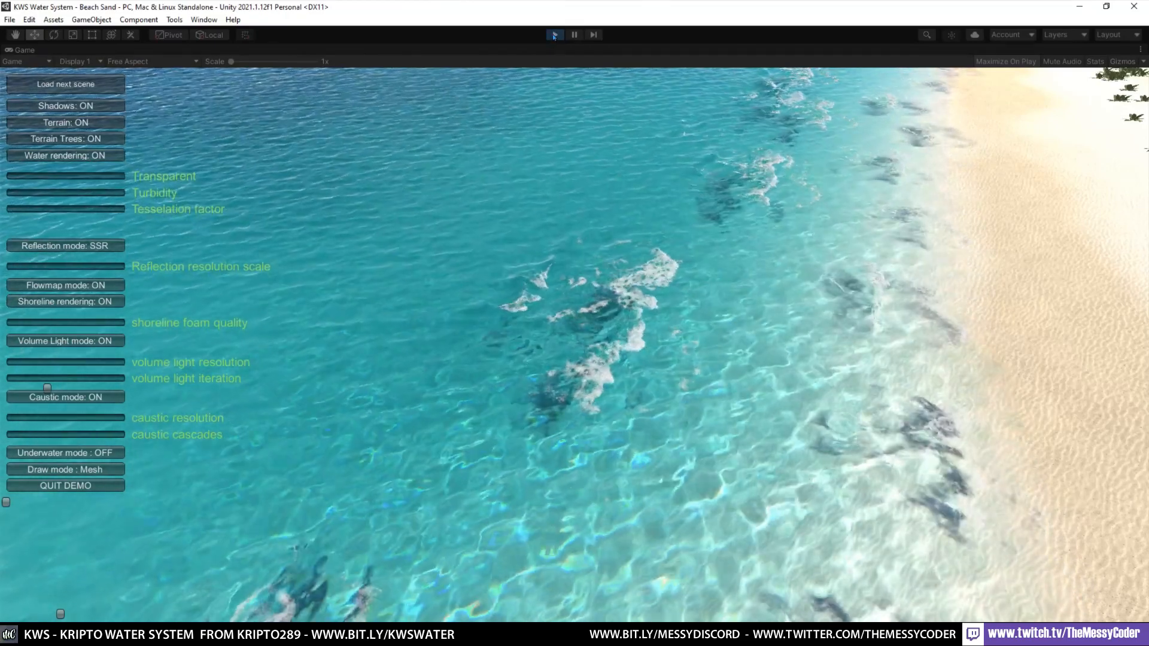
click(574, 35)
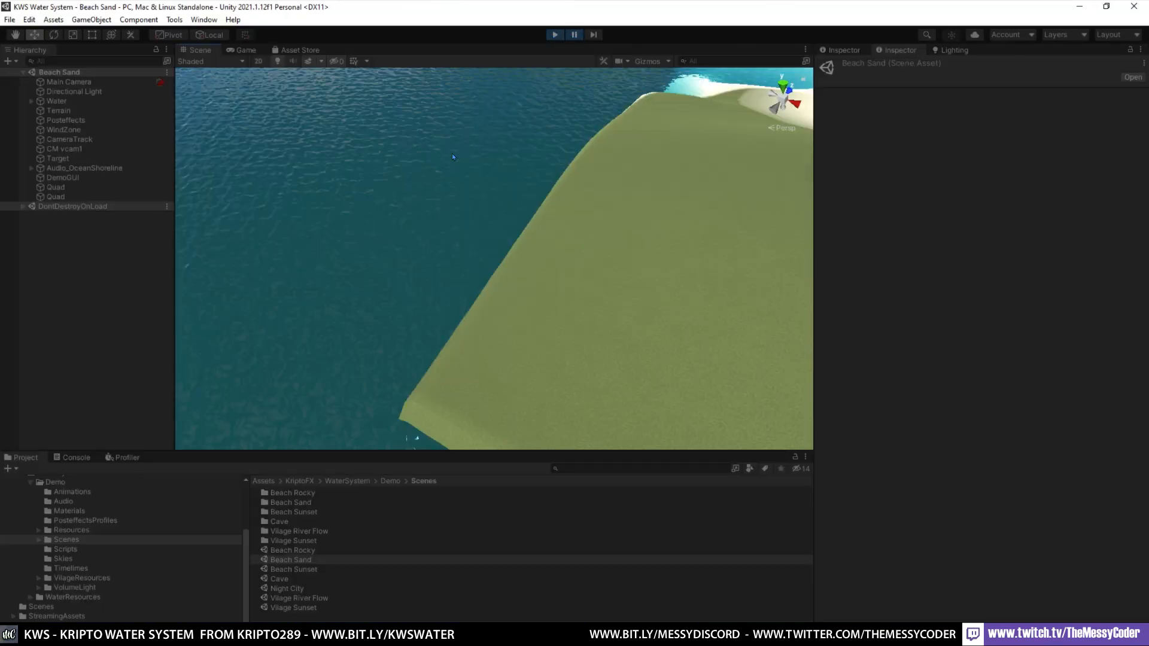
double_click(64, 81)
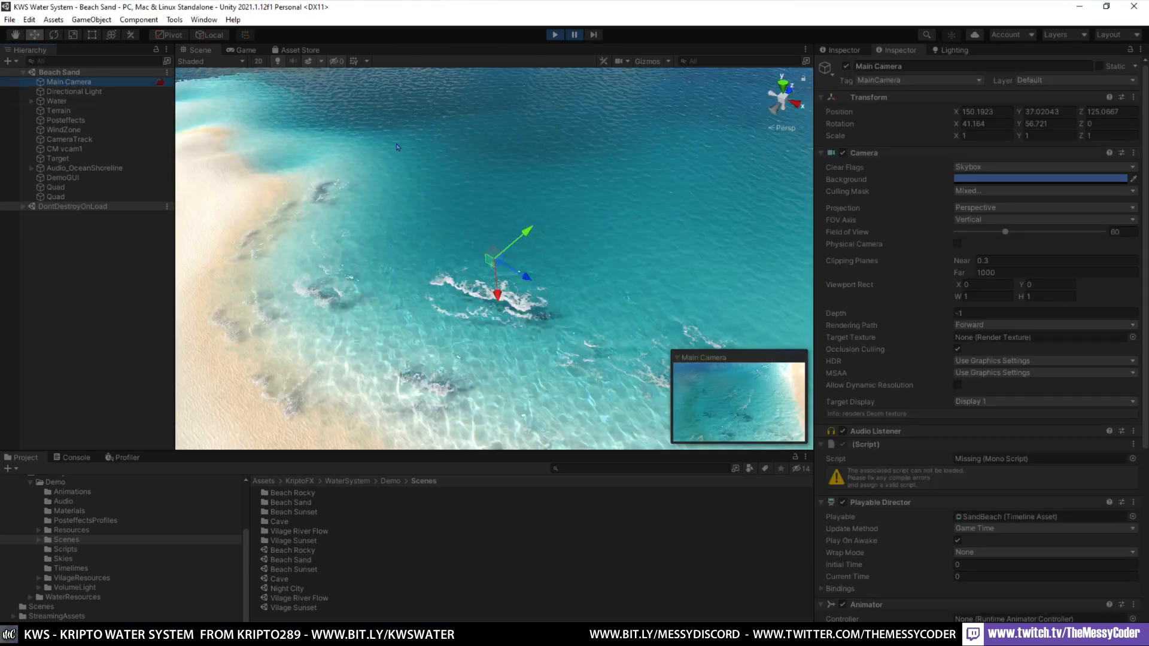
right_drag(488, 238, 359, 251)
middle_drag(359, 251, 585, 164)
right_drag(585, 164, 471, 223)
middle_drag(471, 223, 406, 248)
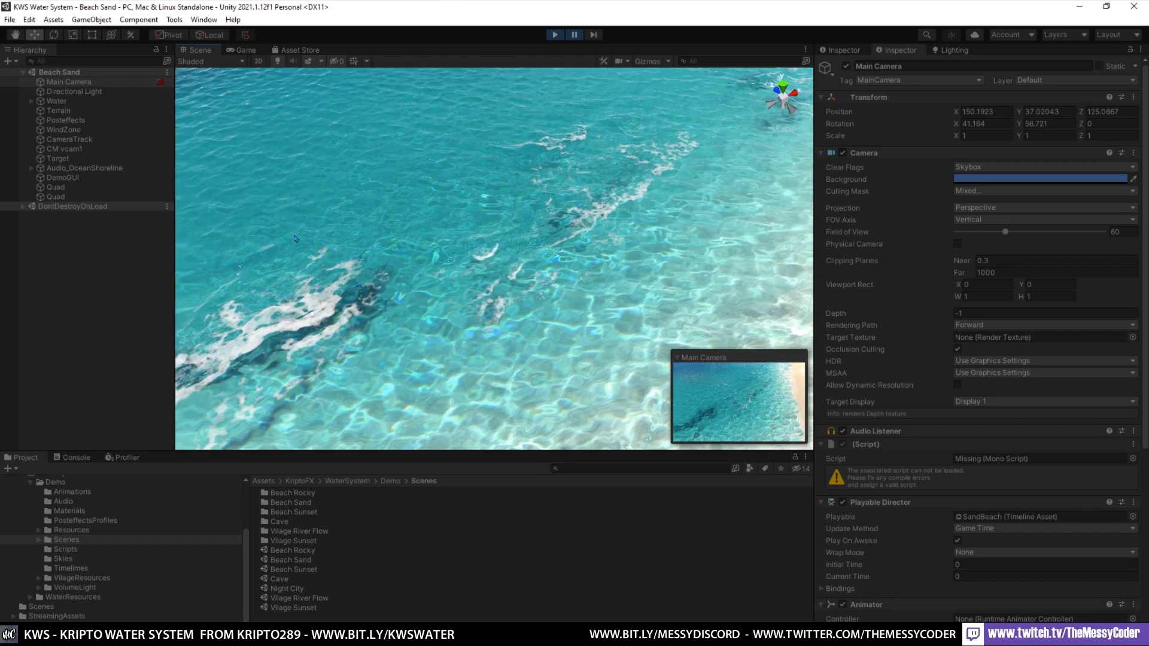
- Add a cube to the paused scene, move it to X 158.53, Y 18.46, Z 134.36 at the water surface, and check it in the Game view
right_click(70, 225)
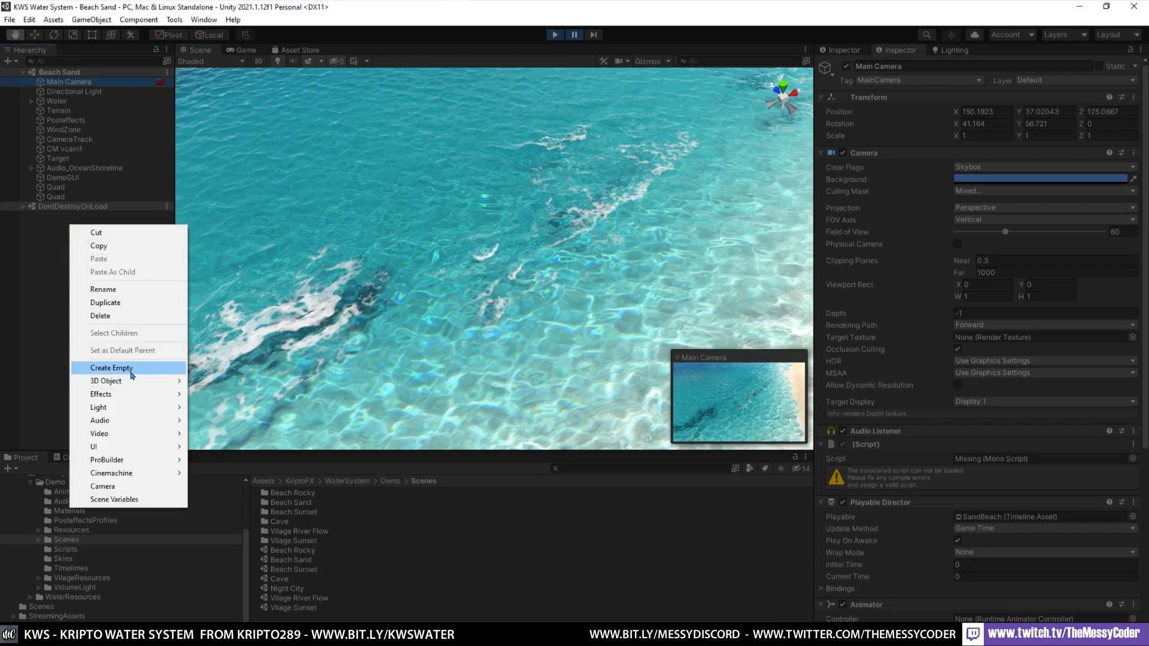
click(213, 381)
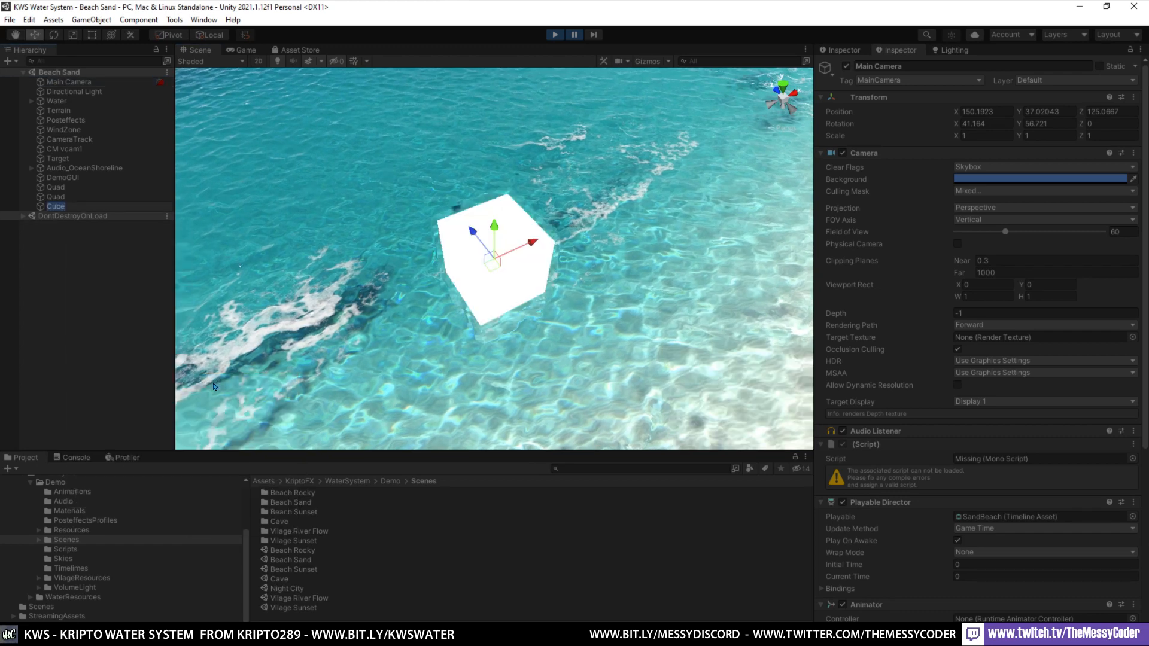
drag(494, 226, 402, 268)
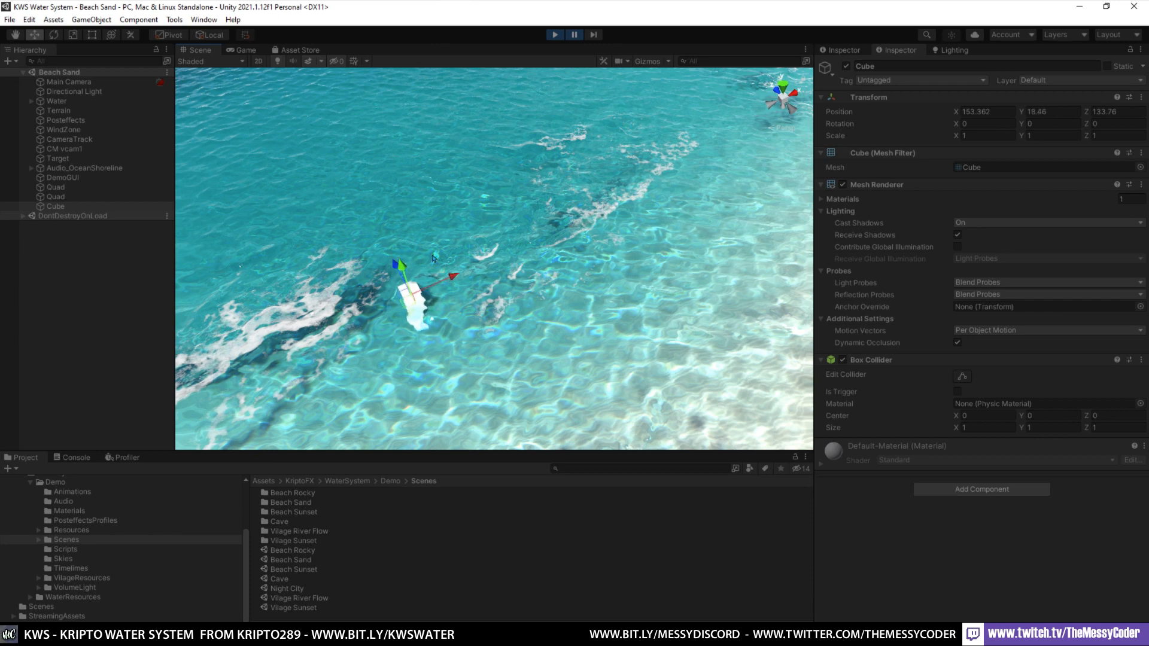
click(242, 51)
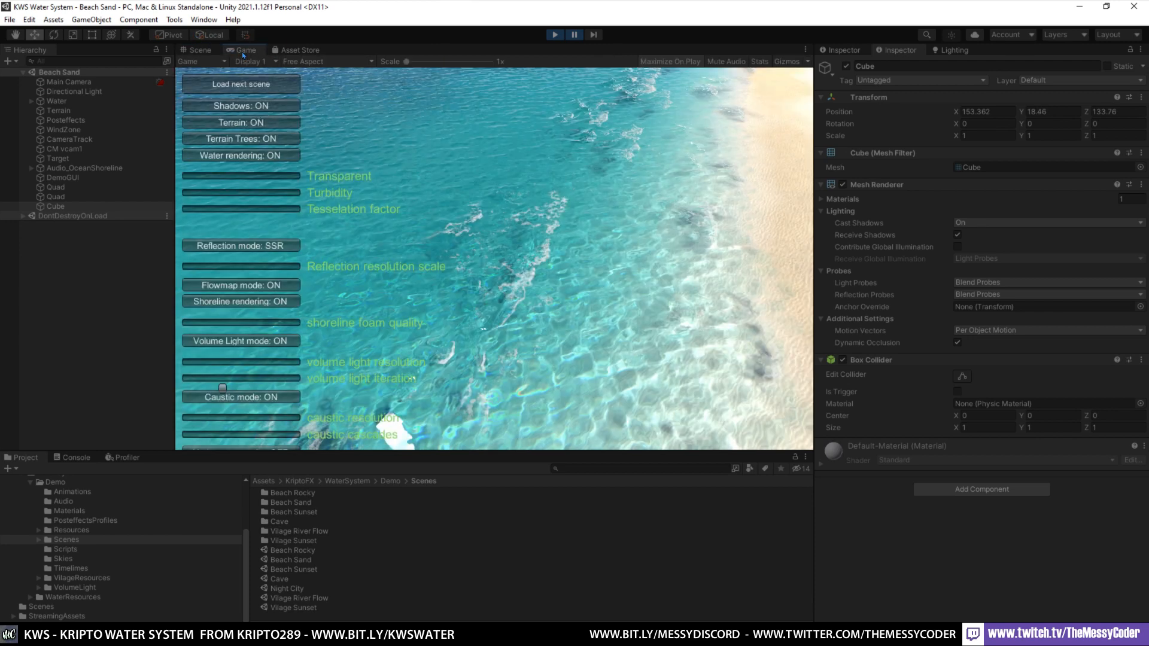
click(213, 51)
drag(450, 270, 522, 232)
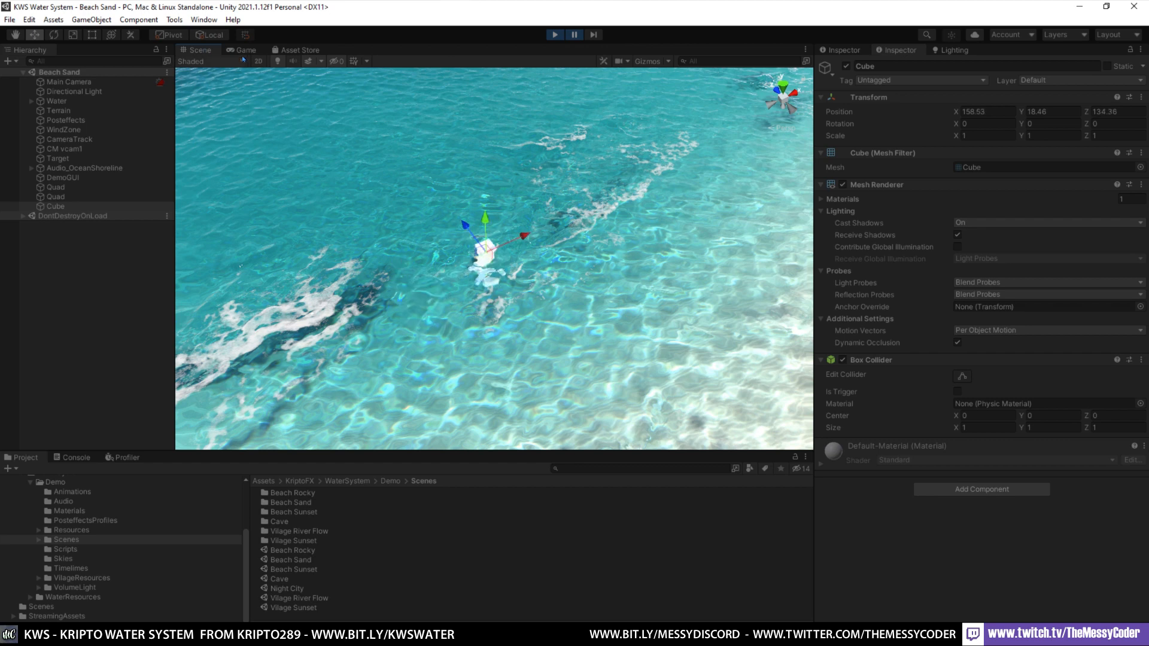
click(242, 51)
click(201, 51)
- Copy the cube's world position from its Transform and exit Play mode
click(1139, 99)
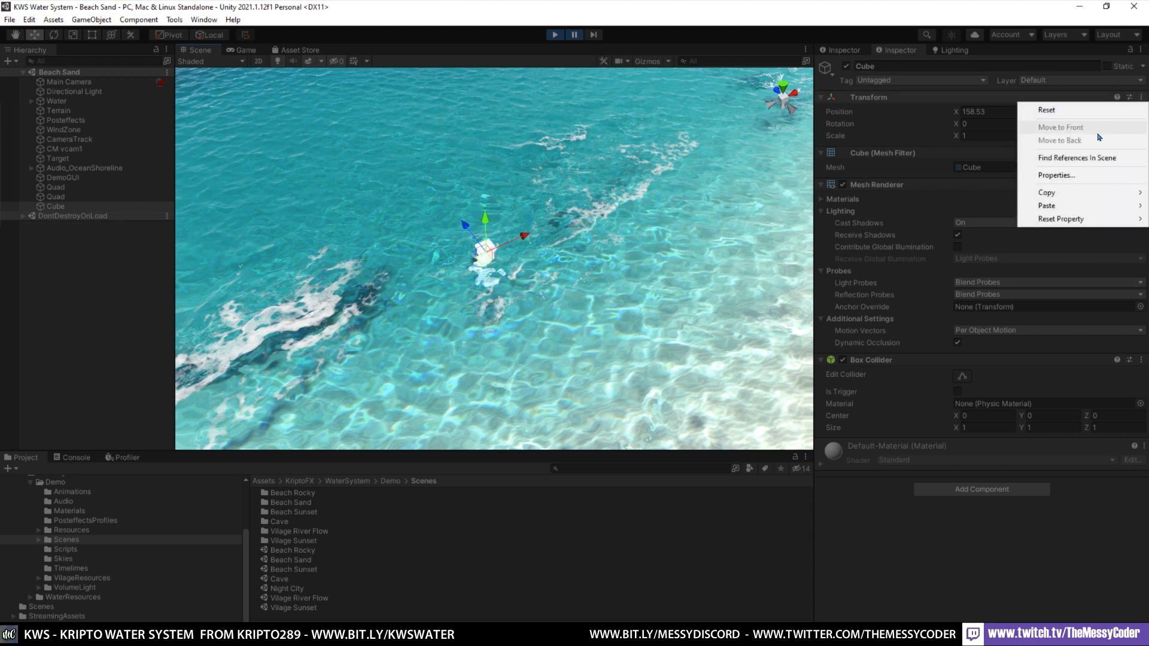
click(912, 97)
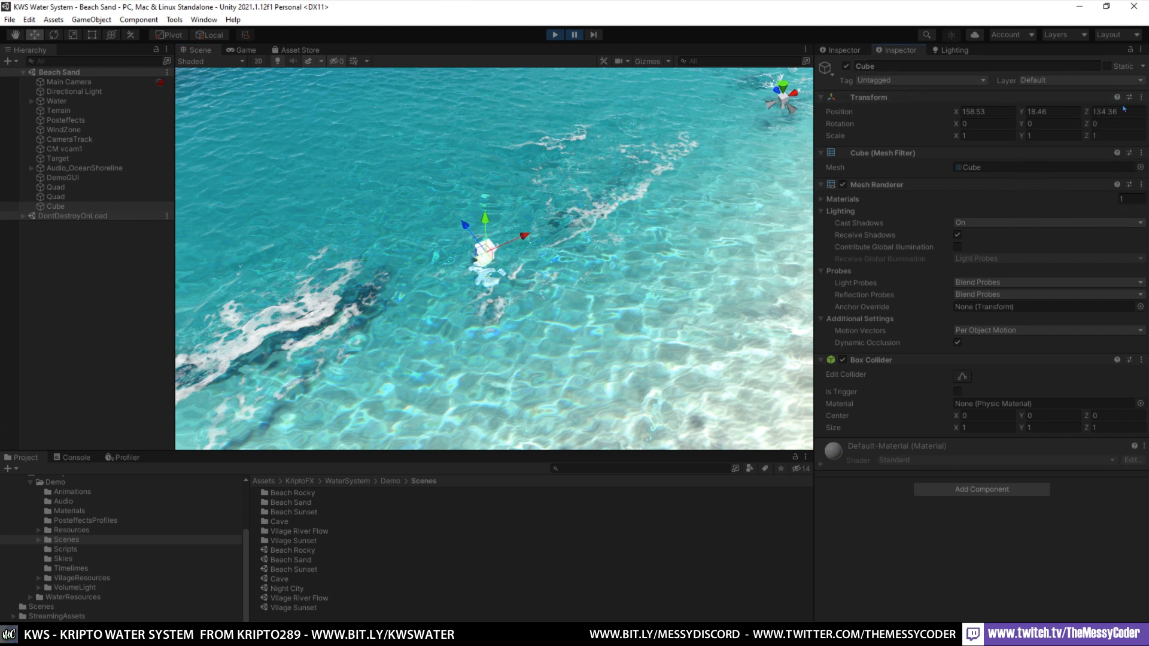
click(1139, 99)
mouse_move(1055, 193)
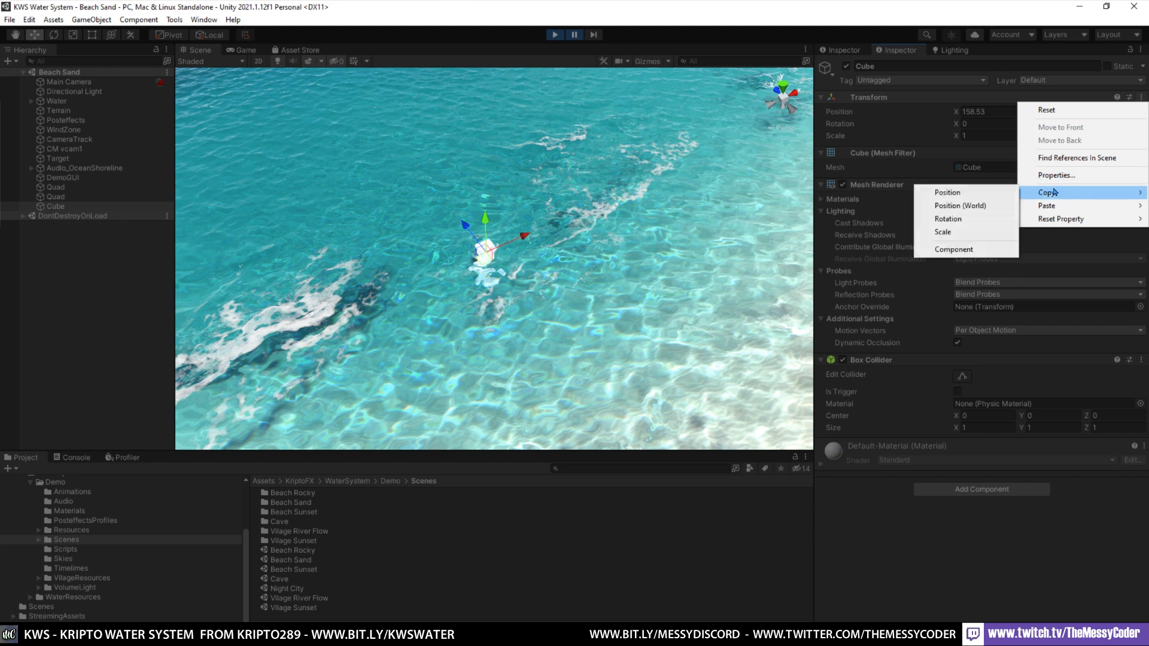
click(979, 205)
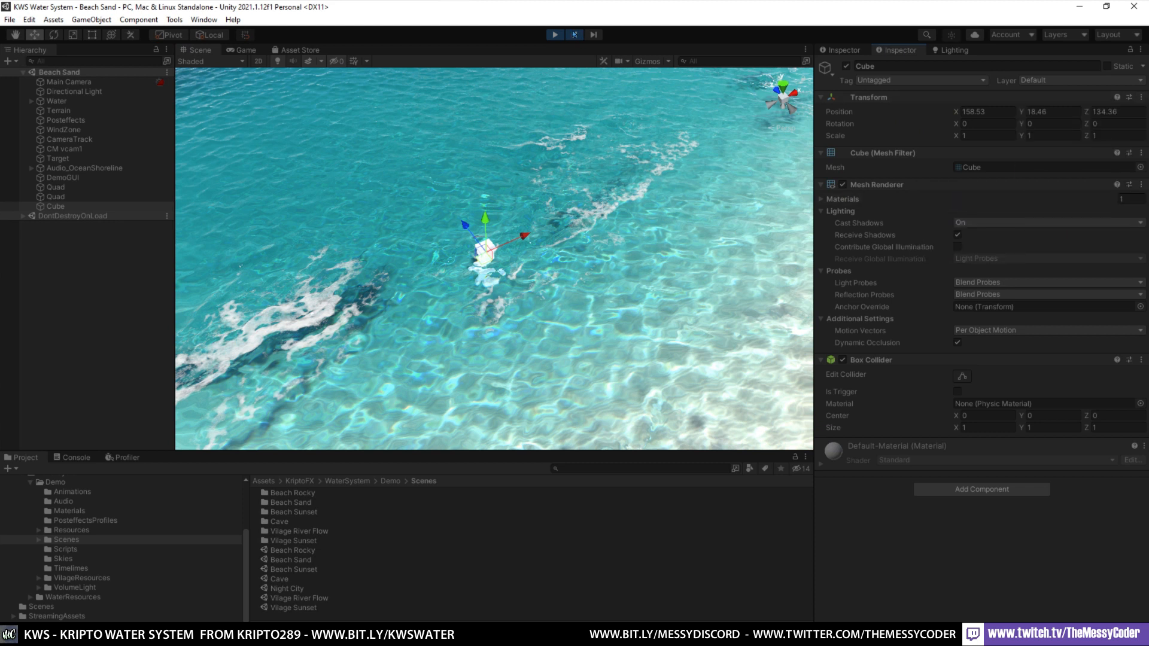
click(550, 36)
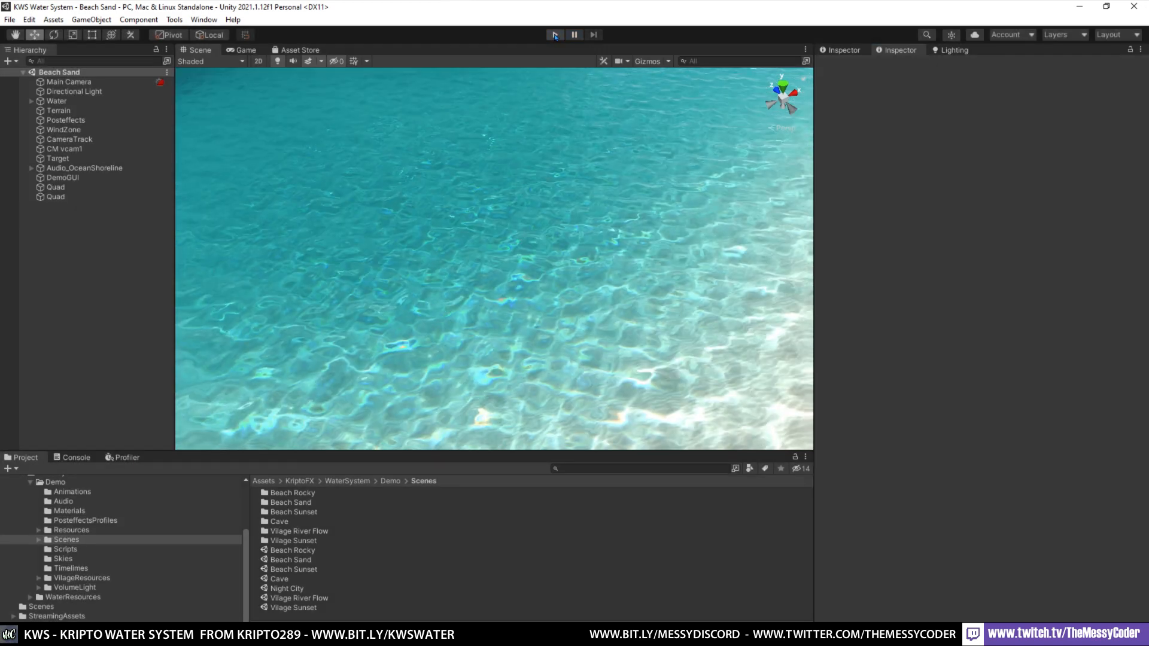
- Create a new cube in the Beach Sand scene and paste the copied world position into its Transform
right_click(79, 254)
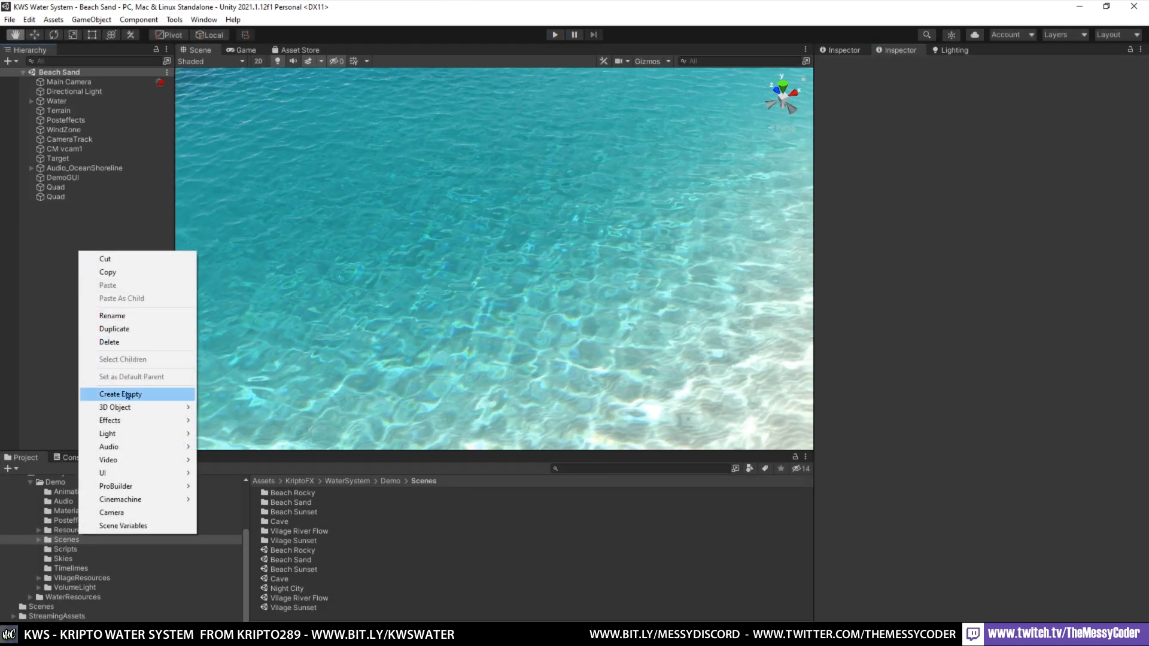
mouse_move(132, 407)
click(239, 412)
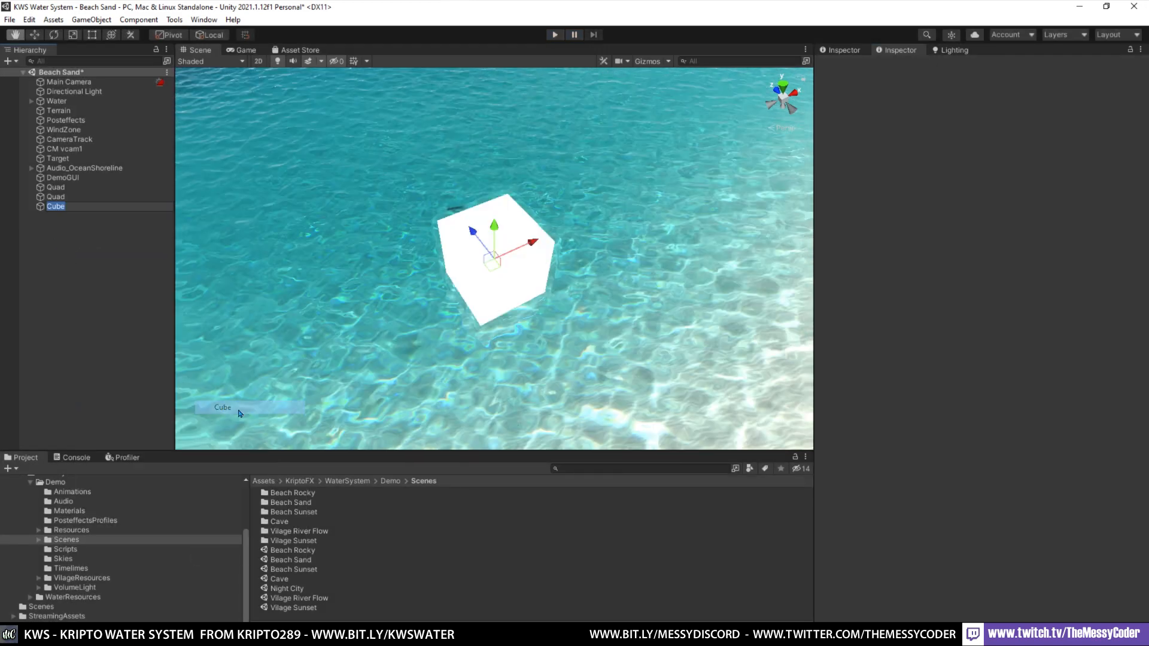
click(1140, 96)
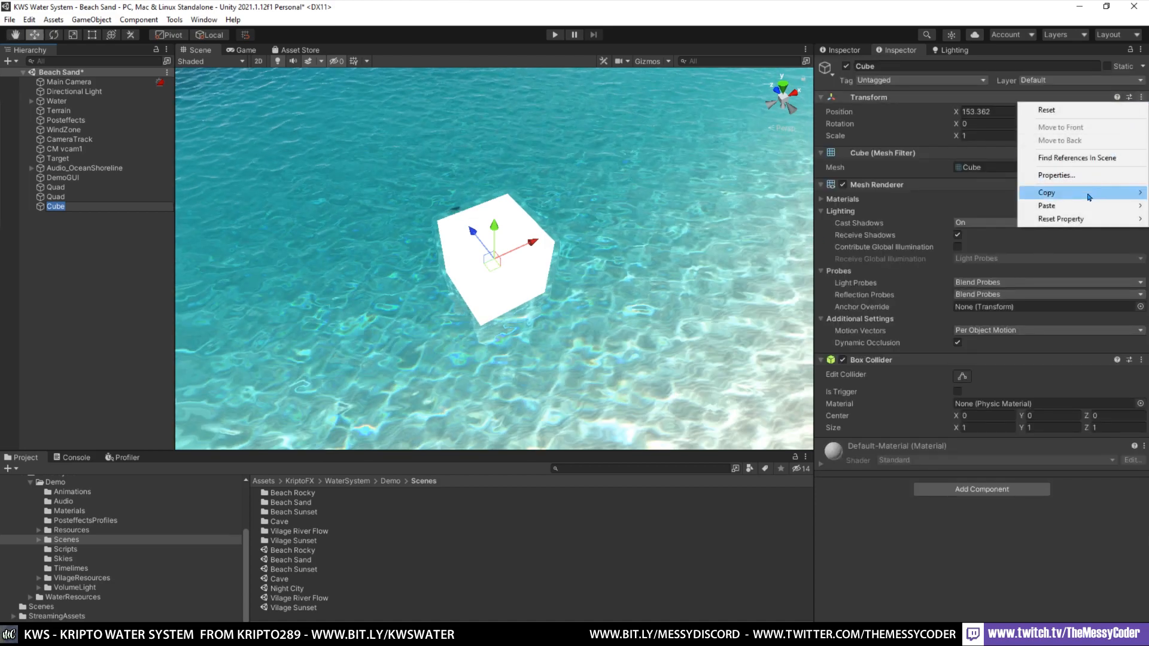
mouse_move(1076, 206)
click(940, 219)
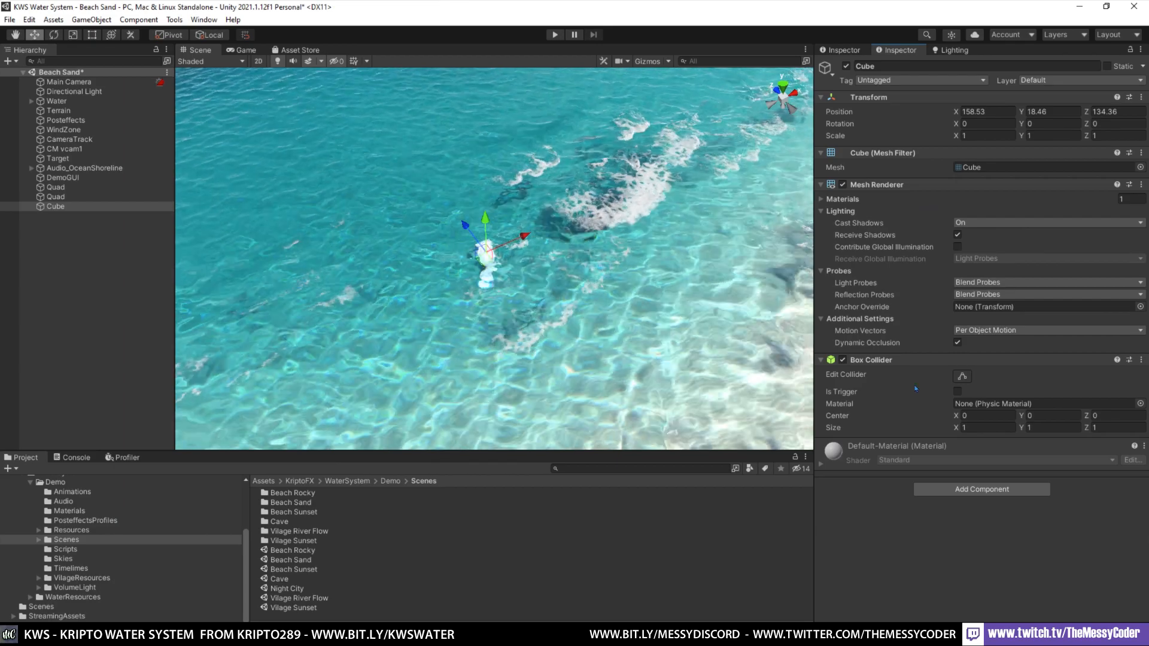
- Add the KW_Buoyancy component to the cube and assign the scene's Water object as its water reference
click(981, 489)
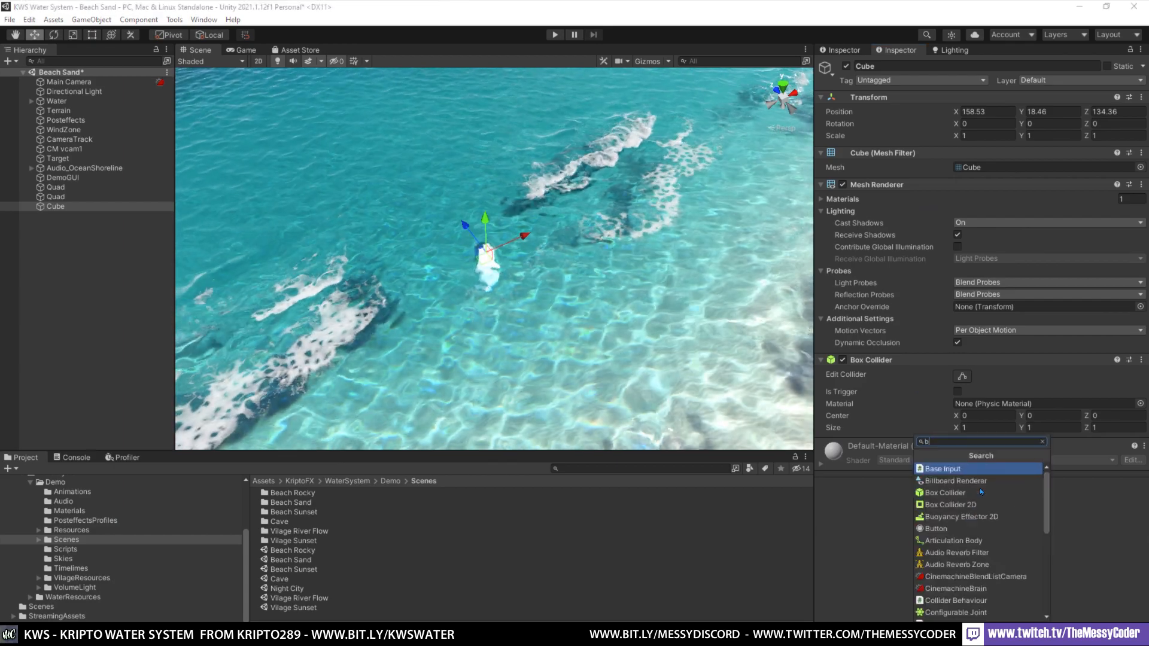
text(bo)
key(BackSpace)
text(uo)
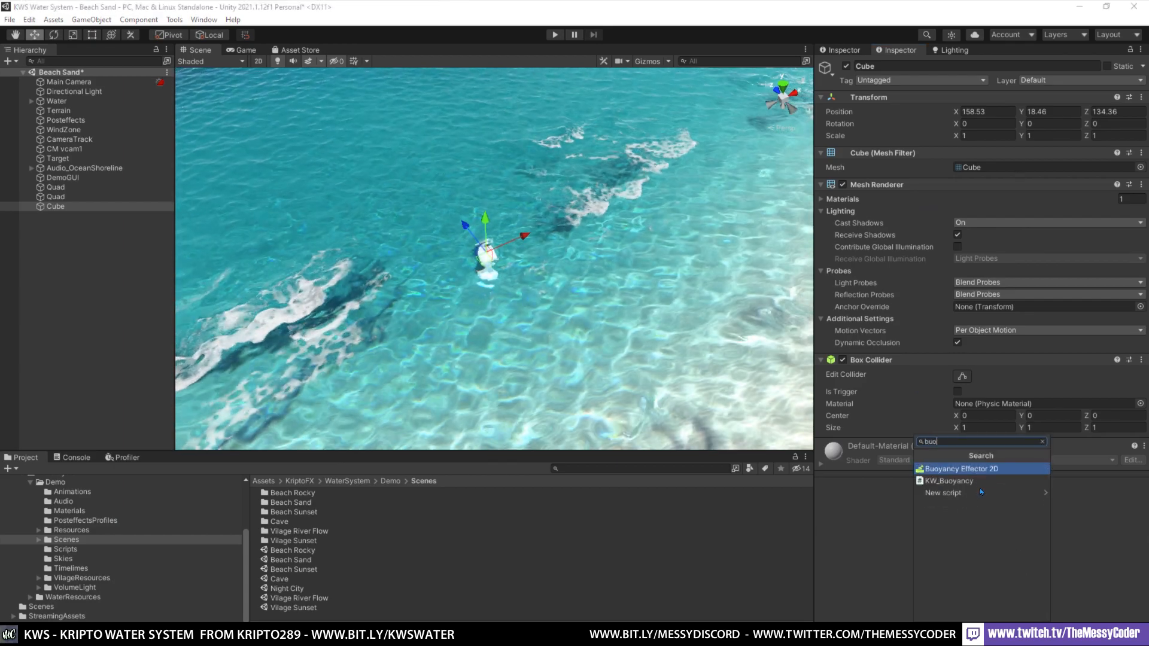
click(972, 483)
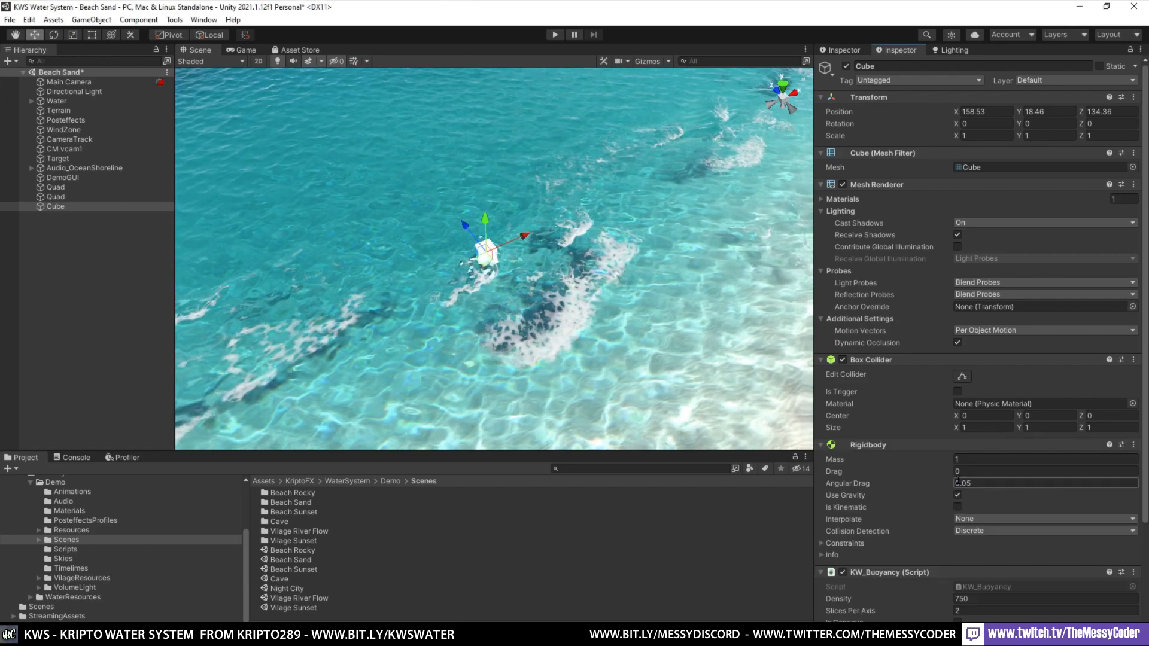
scroll(985, 433, down, 4)
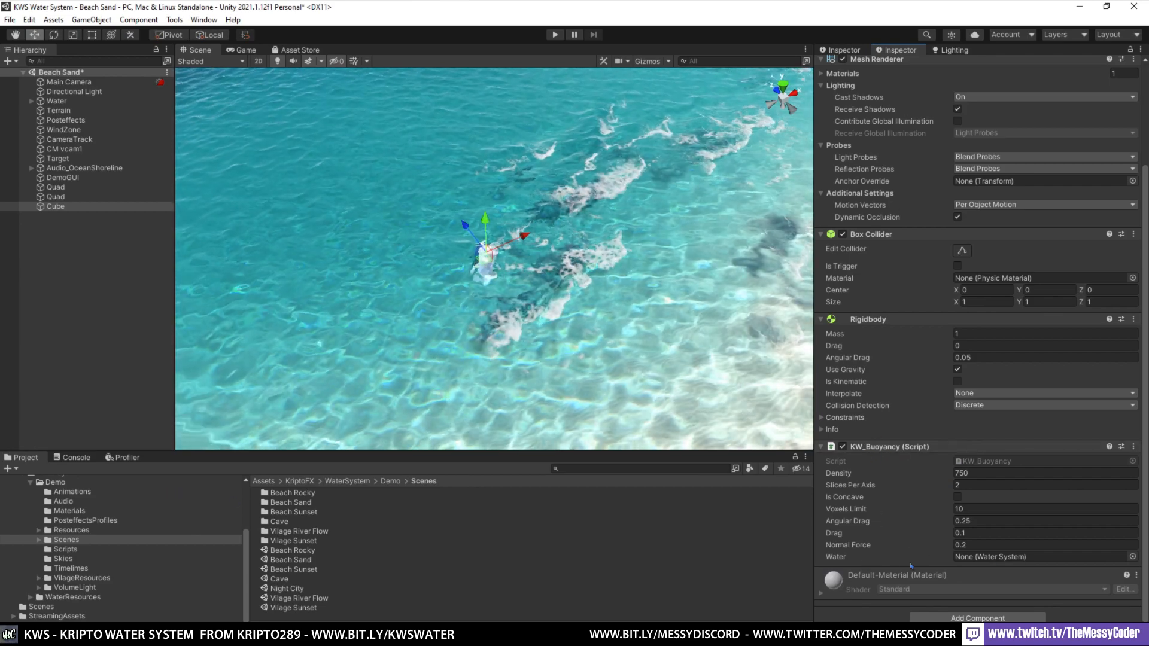
drag(45, 100, 1024, 558)
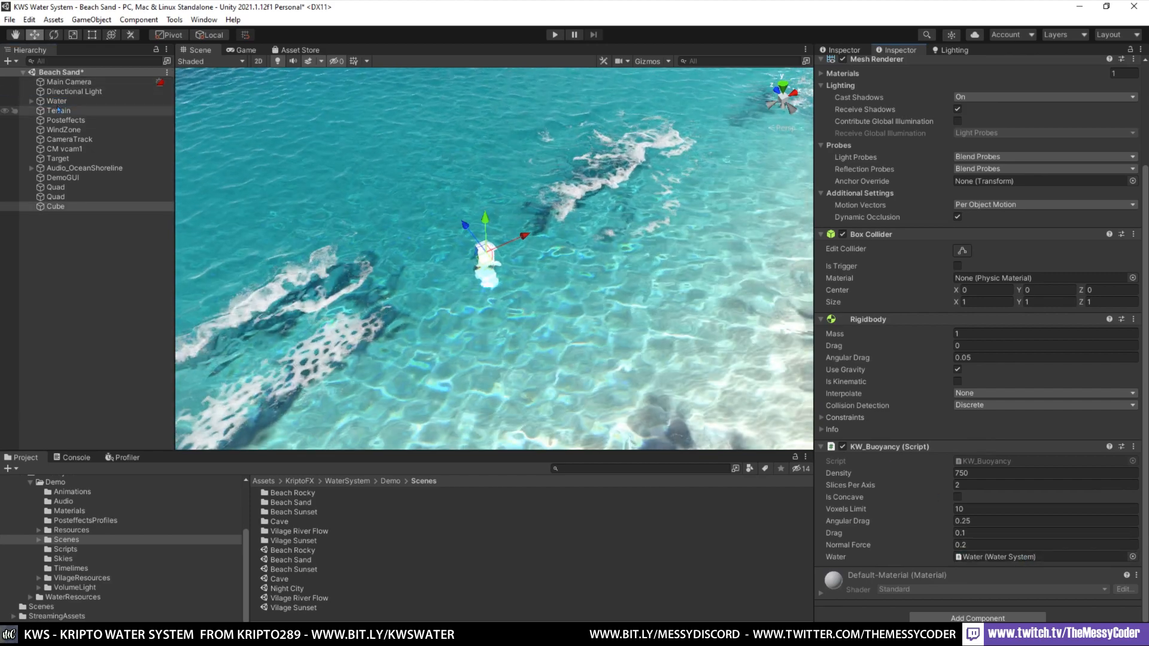
- Enable Use Buoyancy in the Water object's Waves settings and run the scene to test the floating cube
click(111, 103)
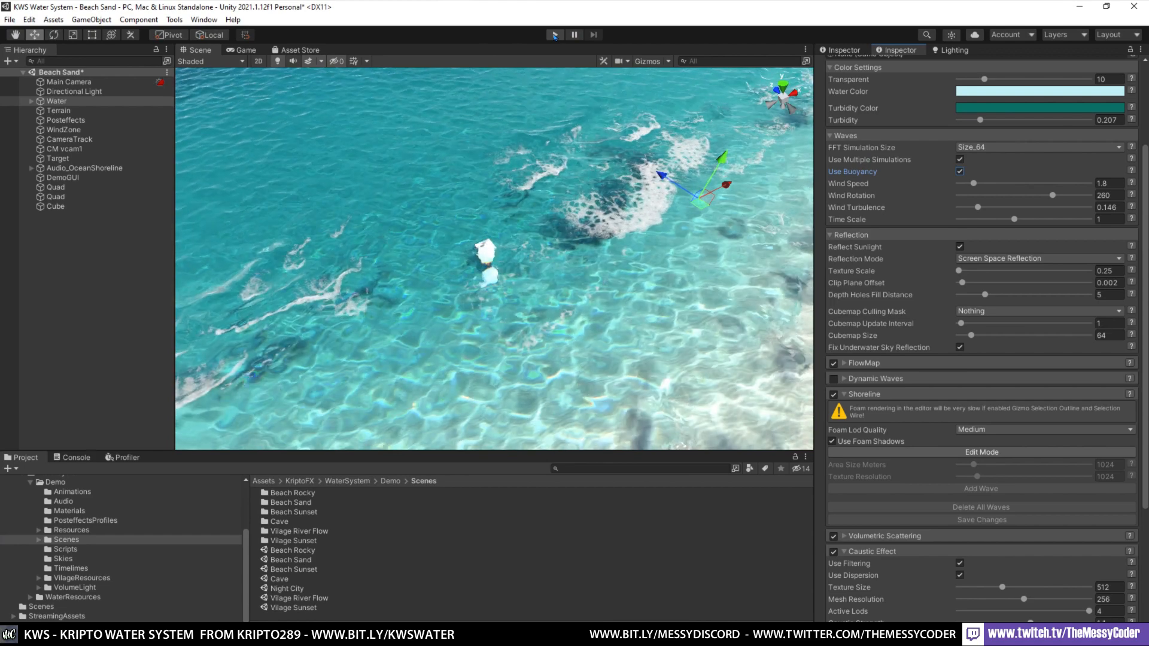
click(555, 36)
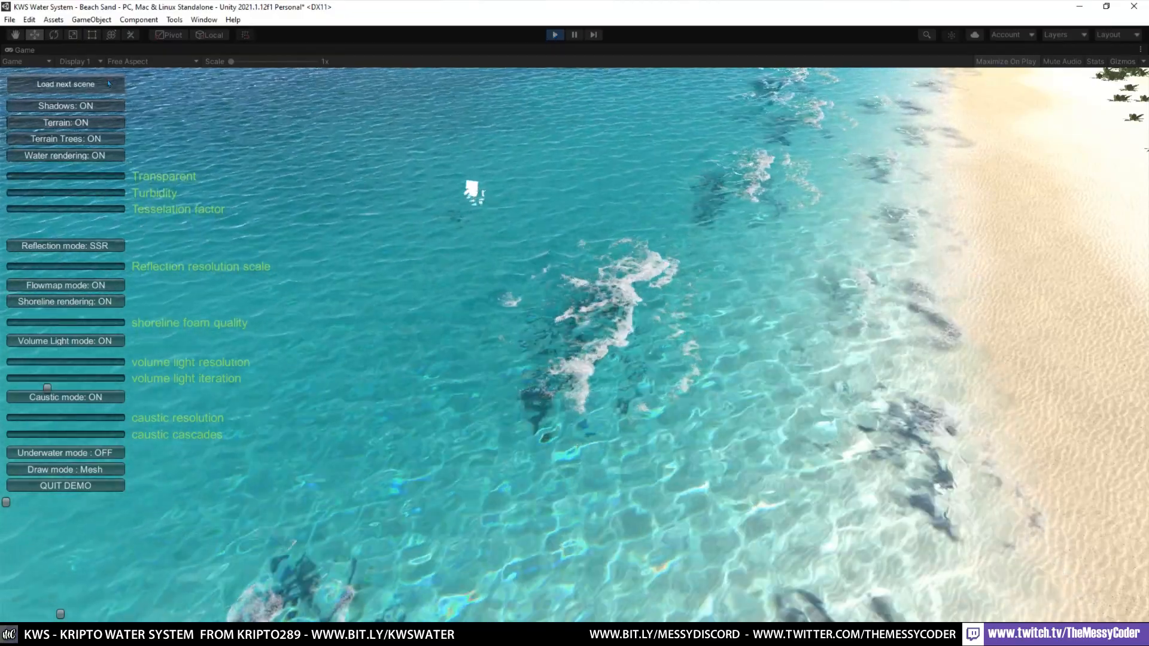
- View the demo scenes Beach Sunset, Cave, Night City, Vilage River Flow and Vilage Sunset in turn, ending on Beach Rocky
click(106, 82)
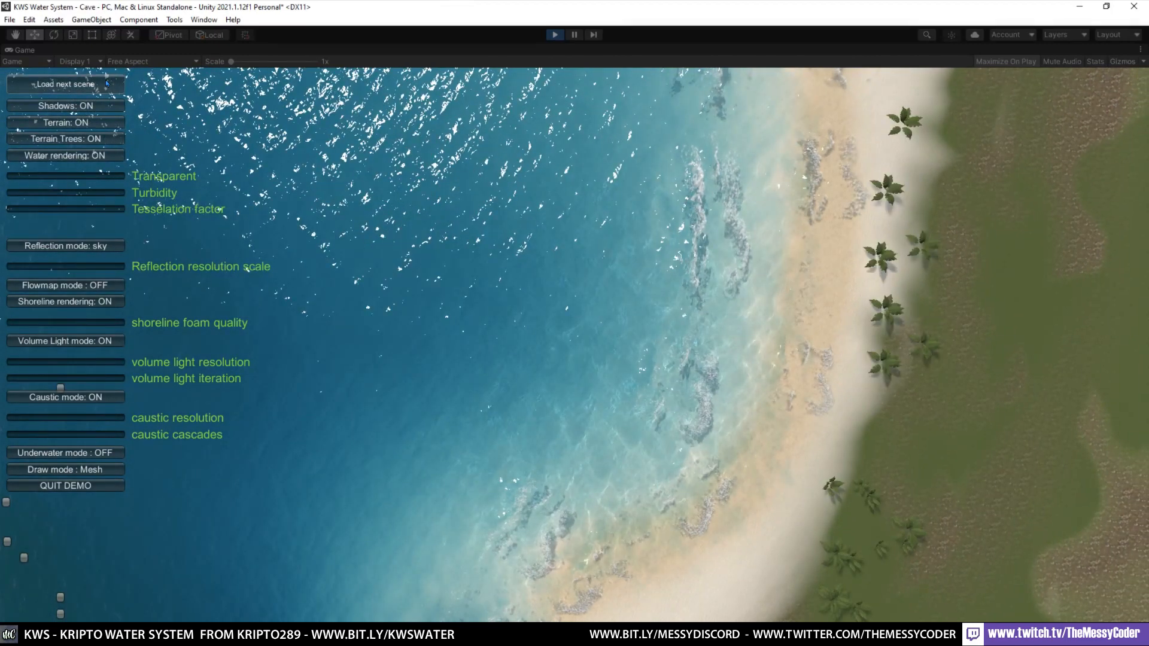
click(66, 84)
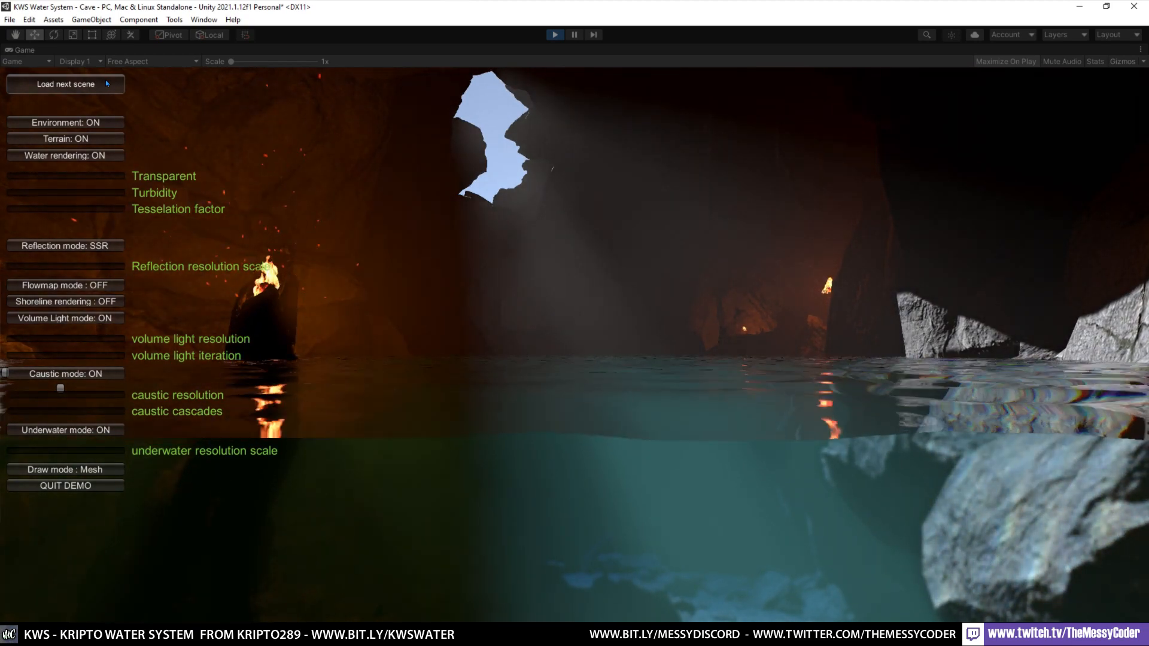
click(106, 80)
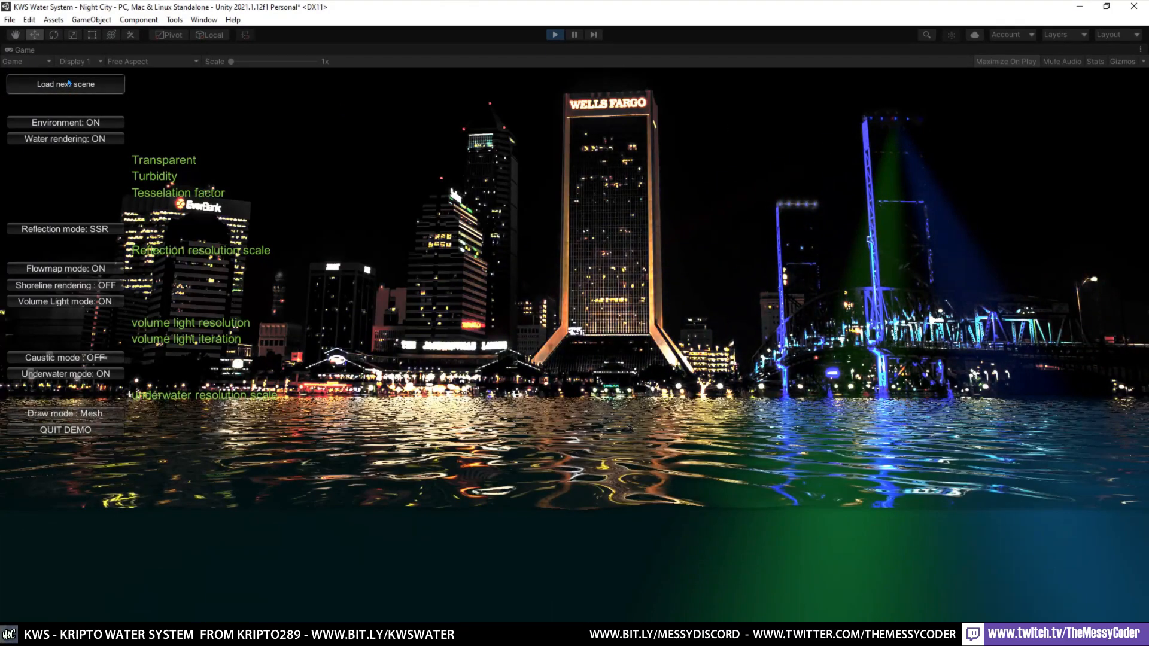
click(69, 83)
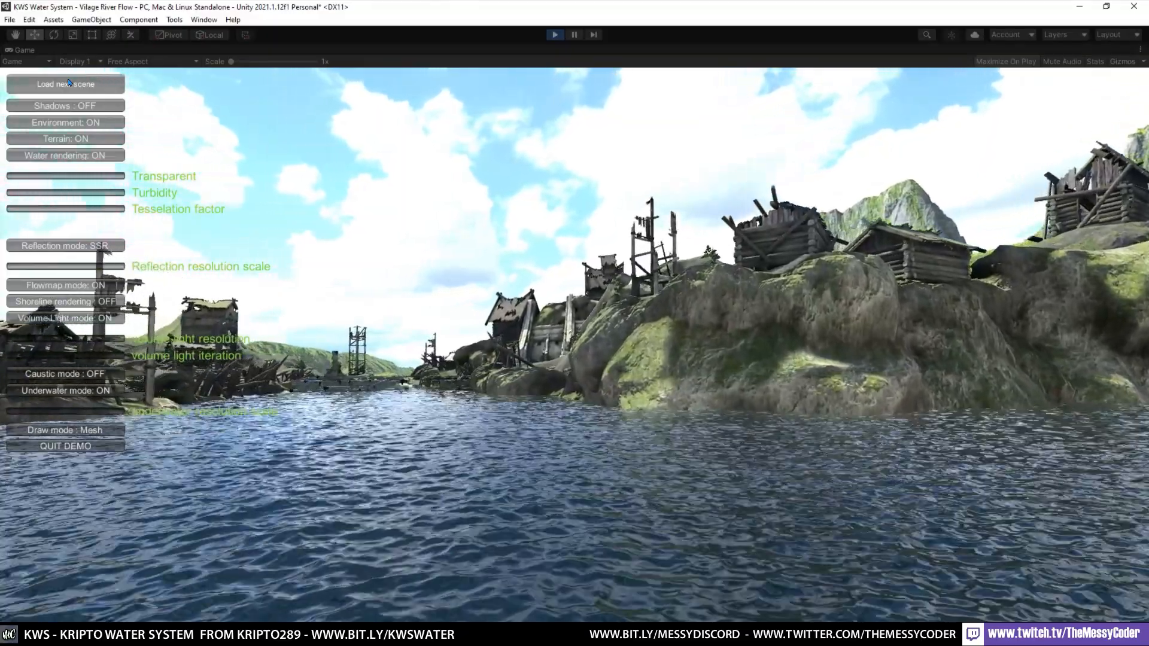
click(92, 84)
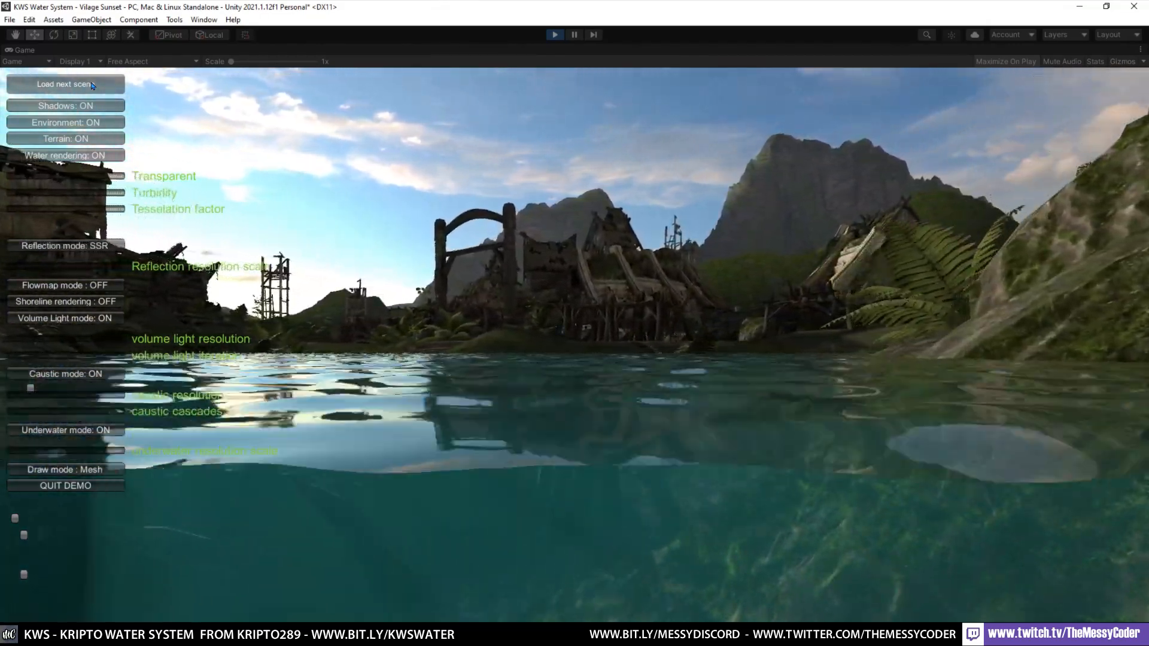
click(92, 85)
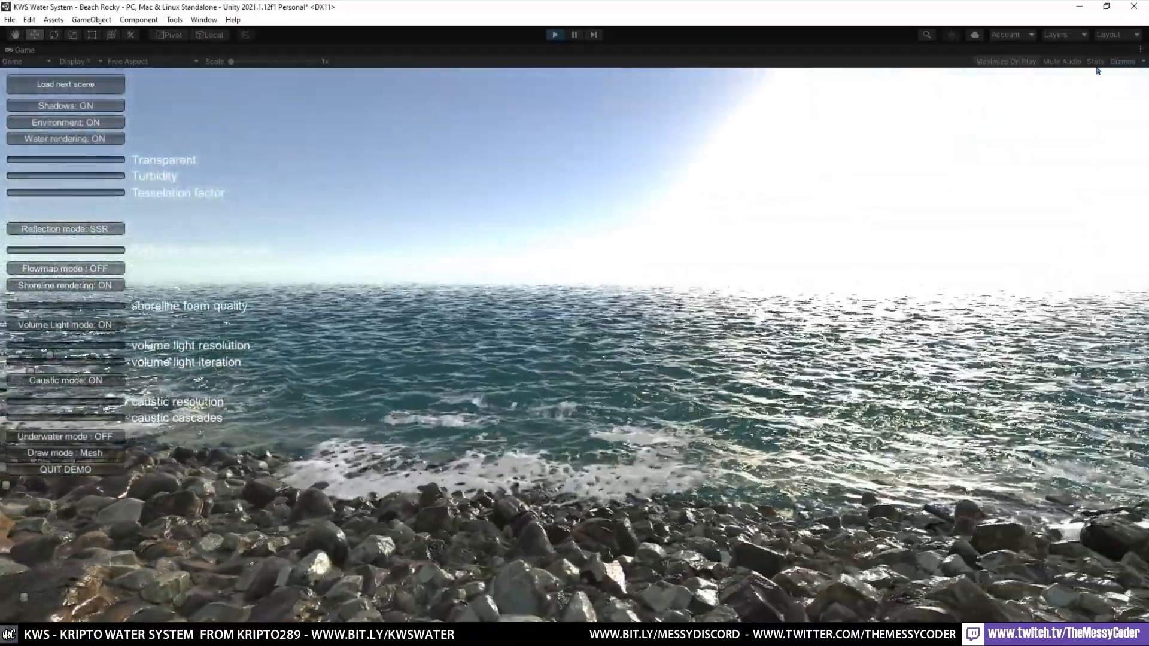
- Check the rendering statistics of the running Beach Rocky demo and hide them again
click(1095, 63)
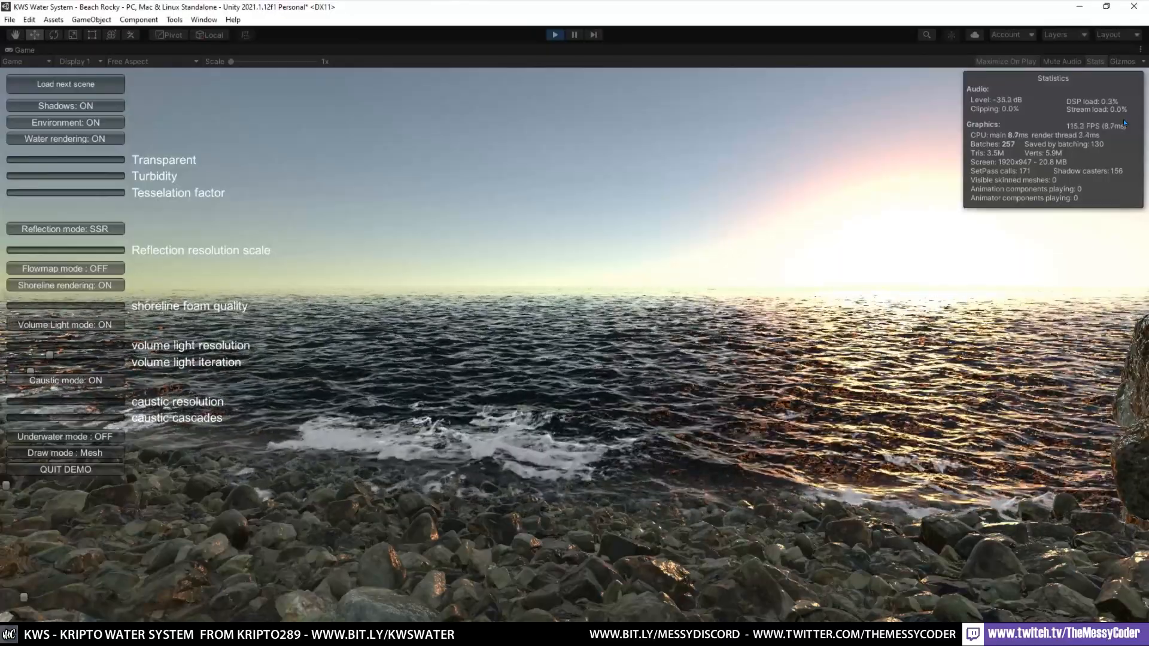
click(1095, 61)
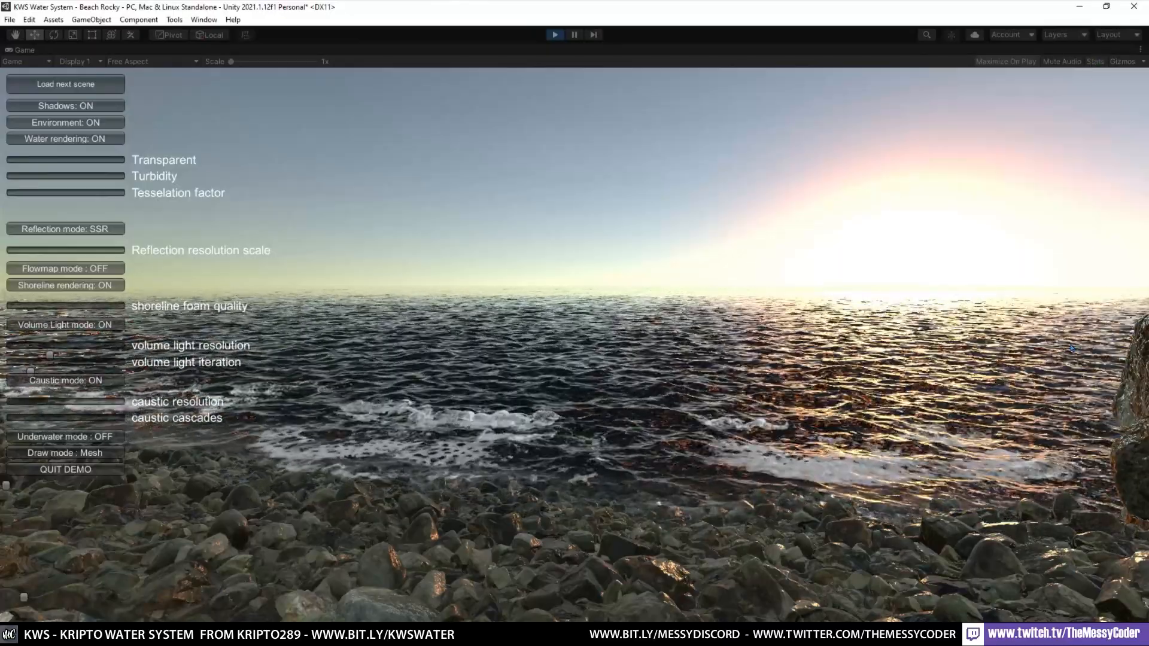